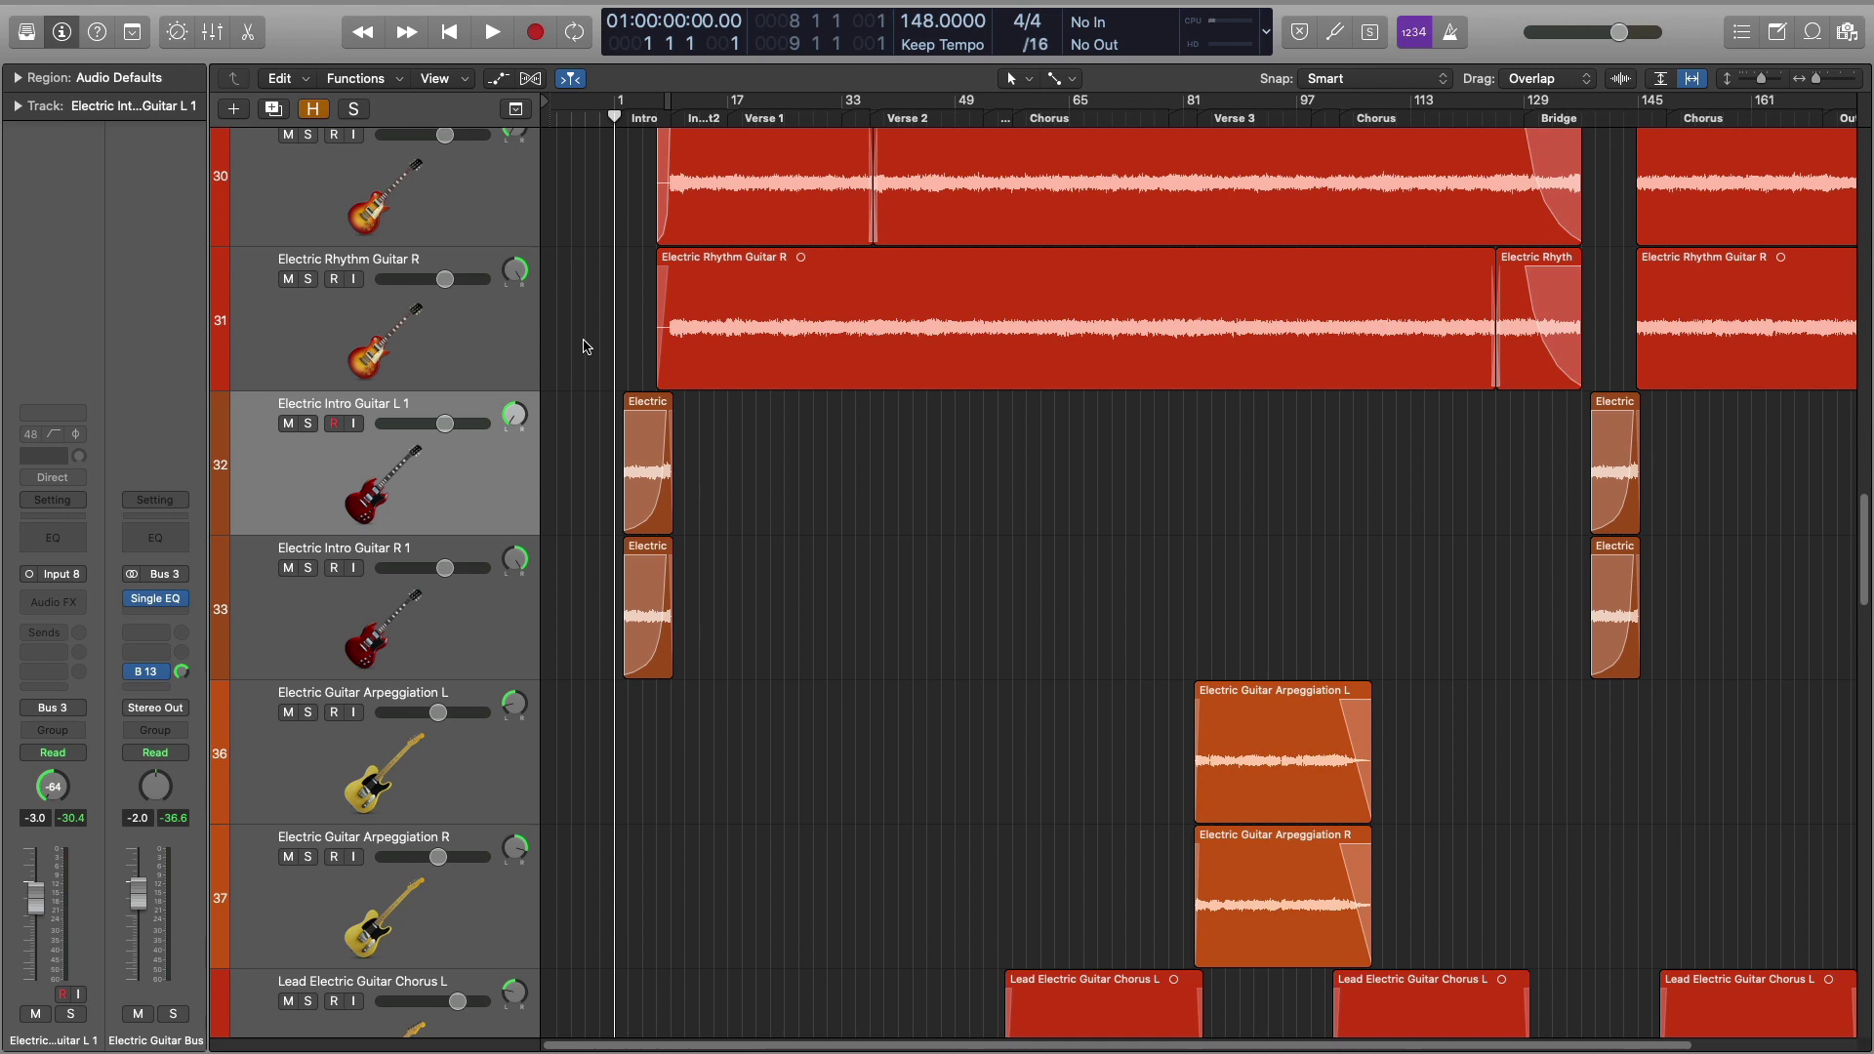
Step: Play the intro in the full mix and again with the Electric Intro Guitar L 1 and R 1 tracks soloed
key("space")
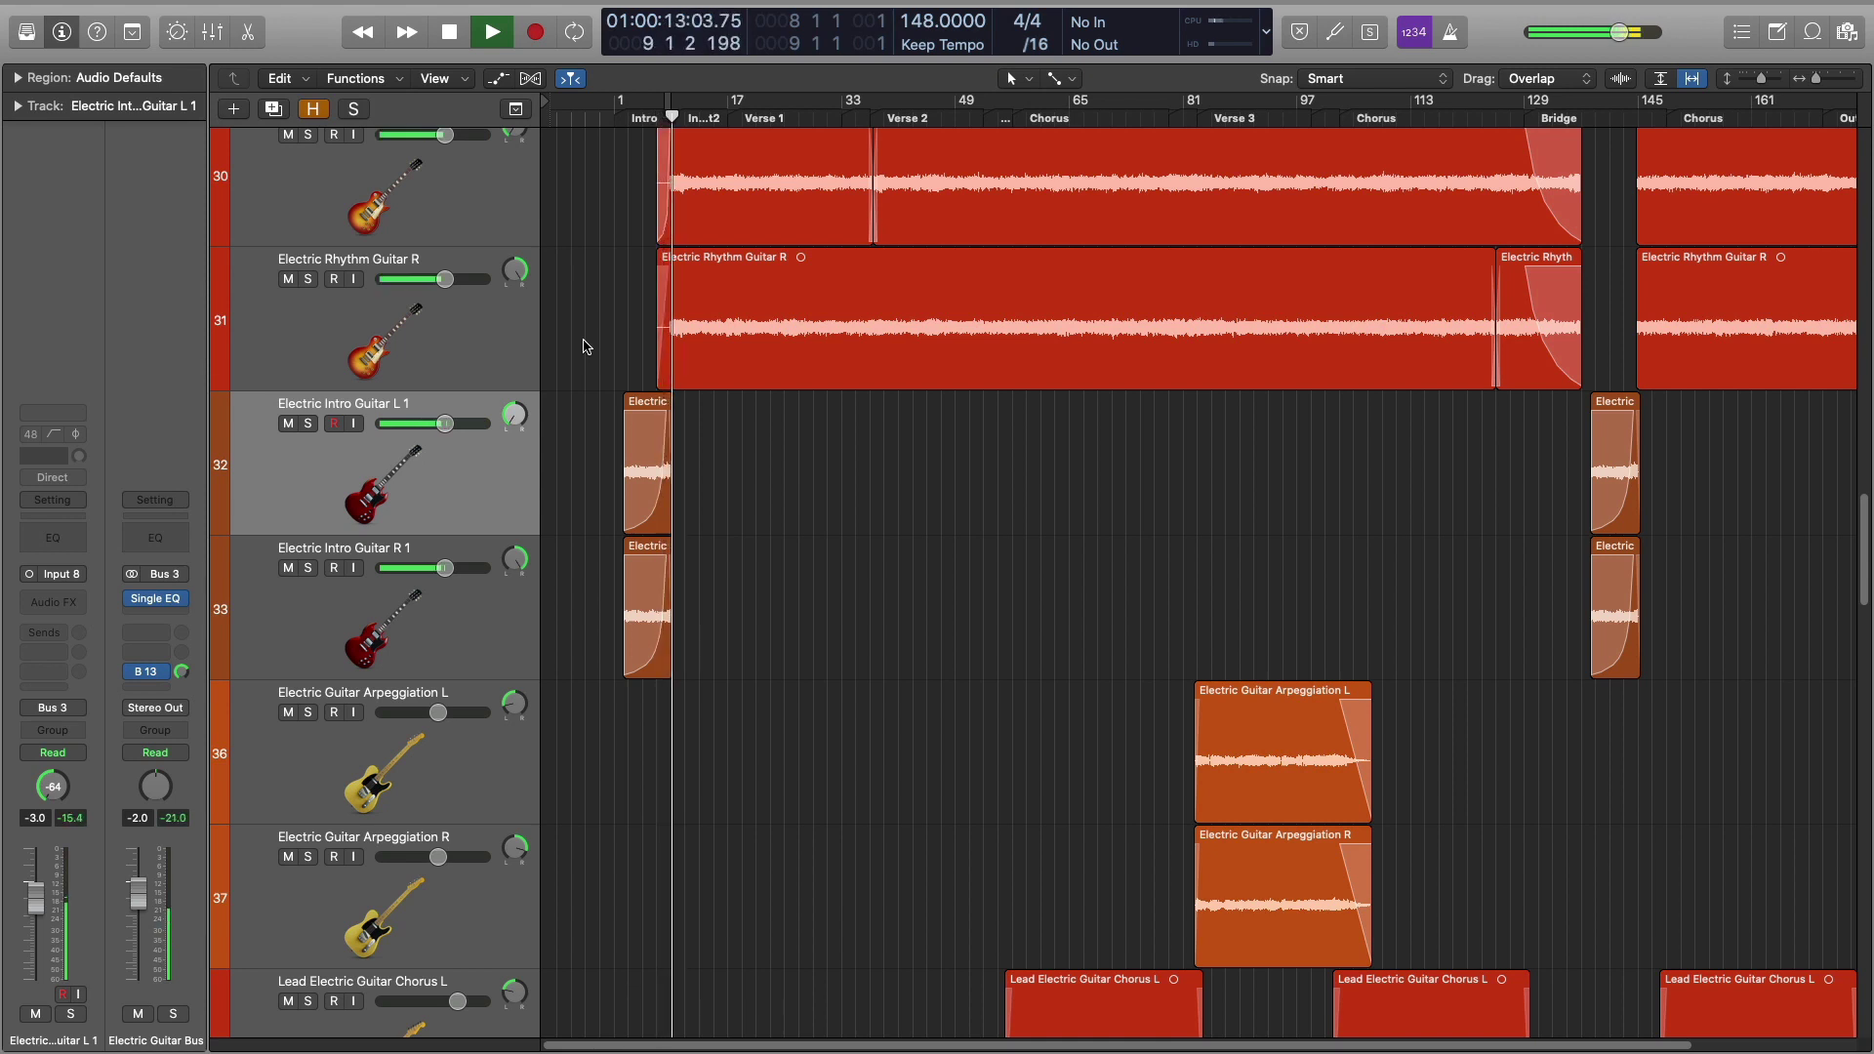
key("space")
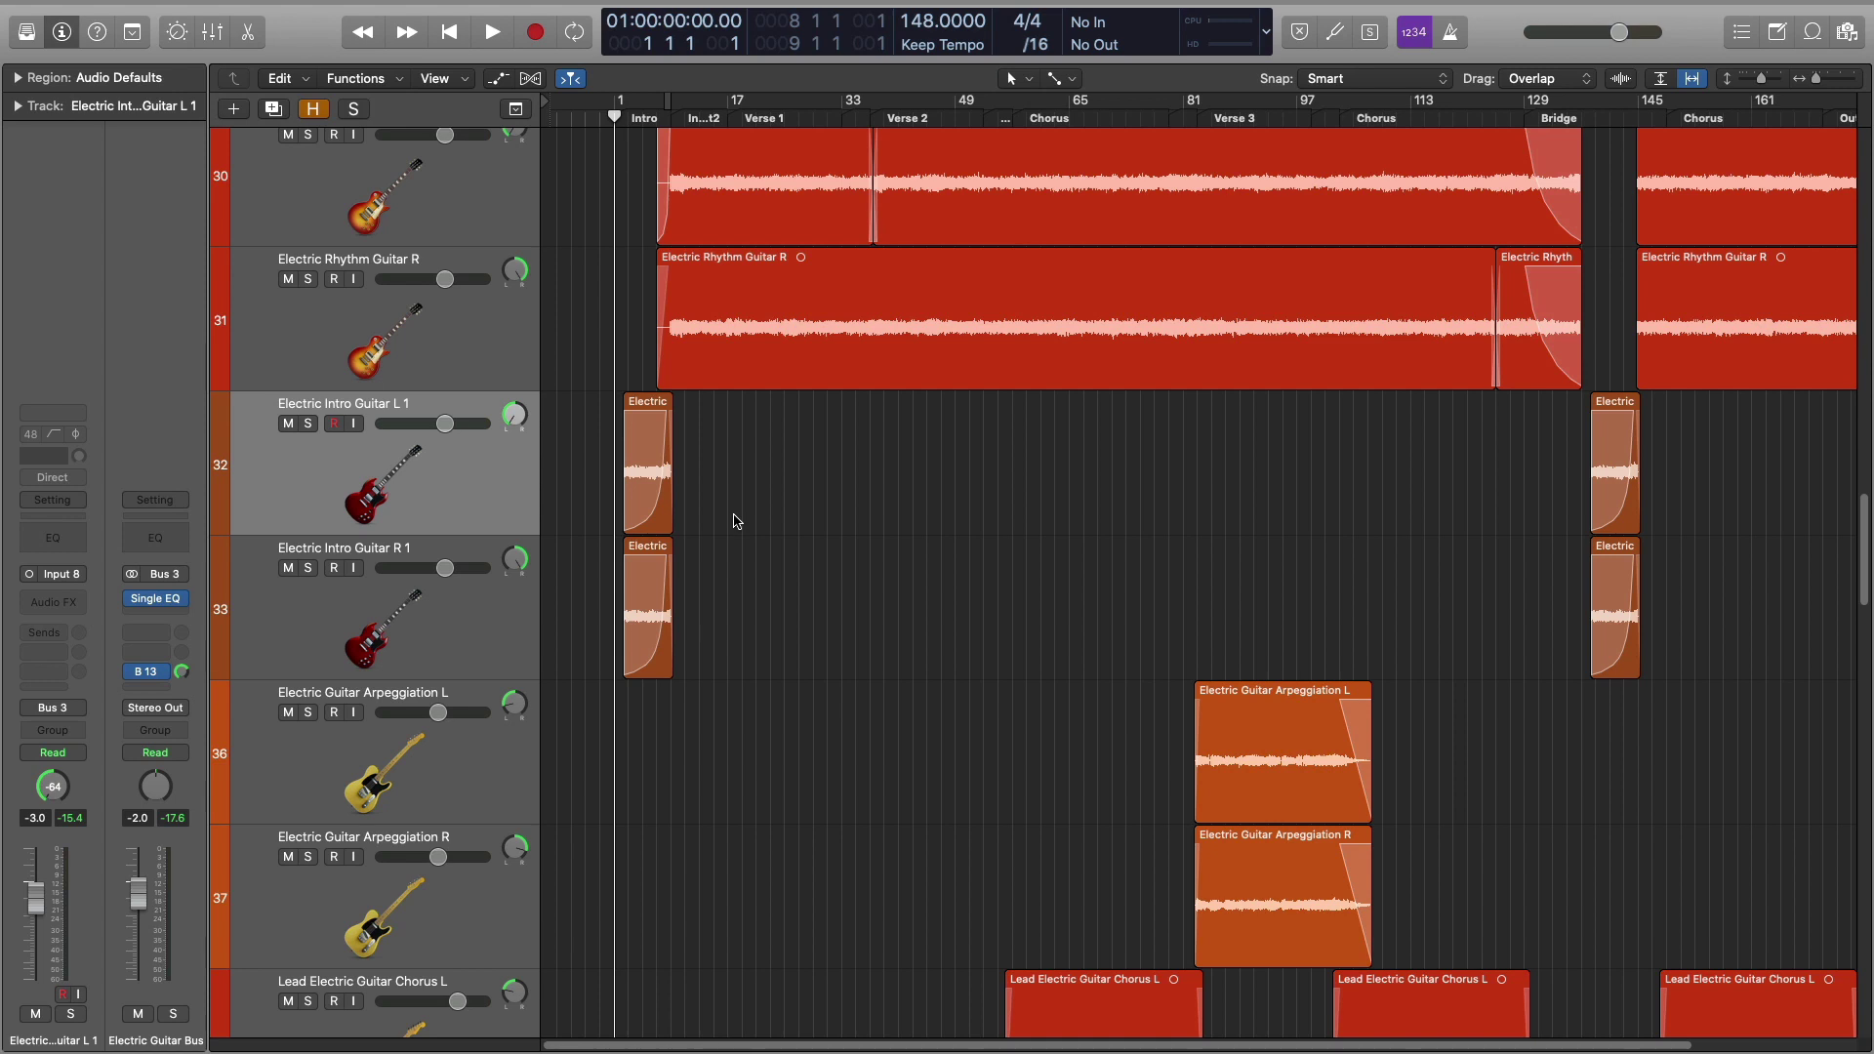
key("s")
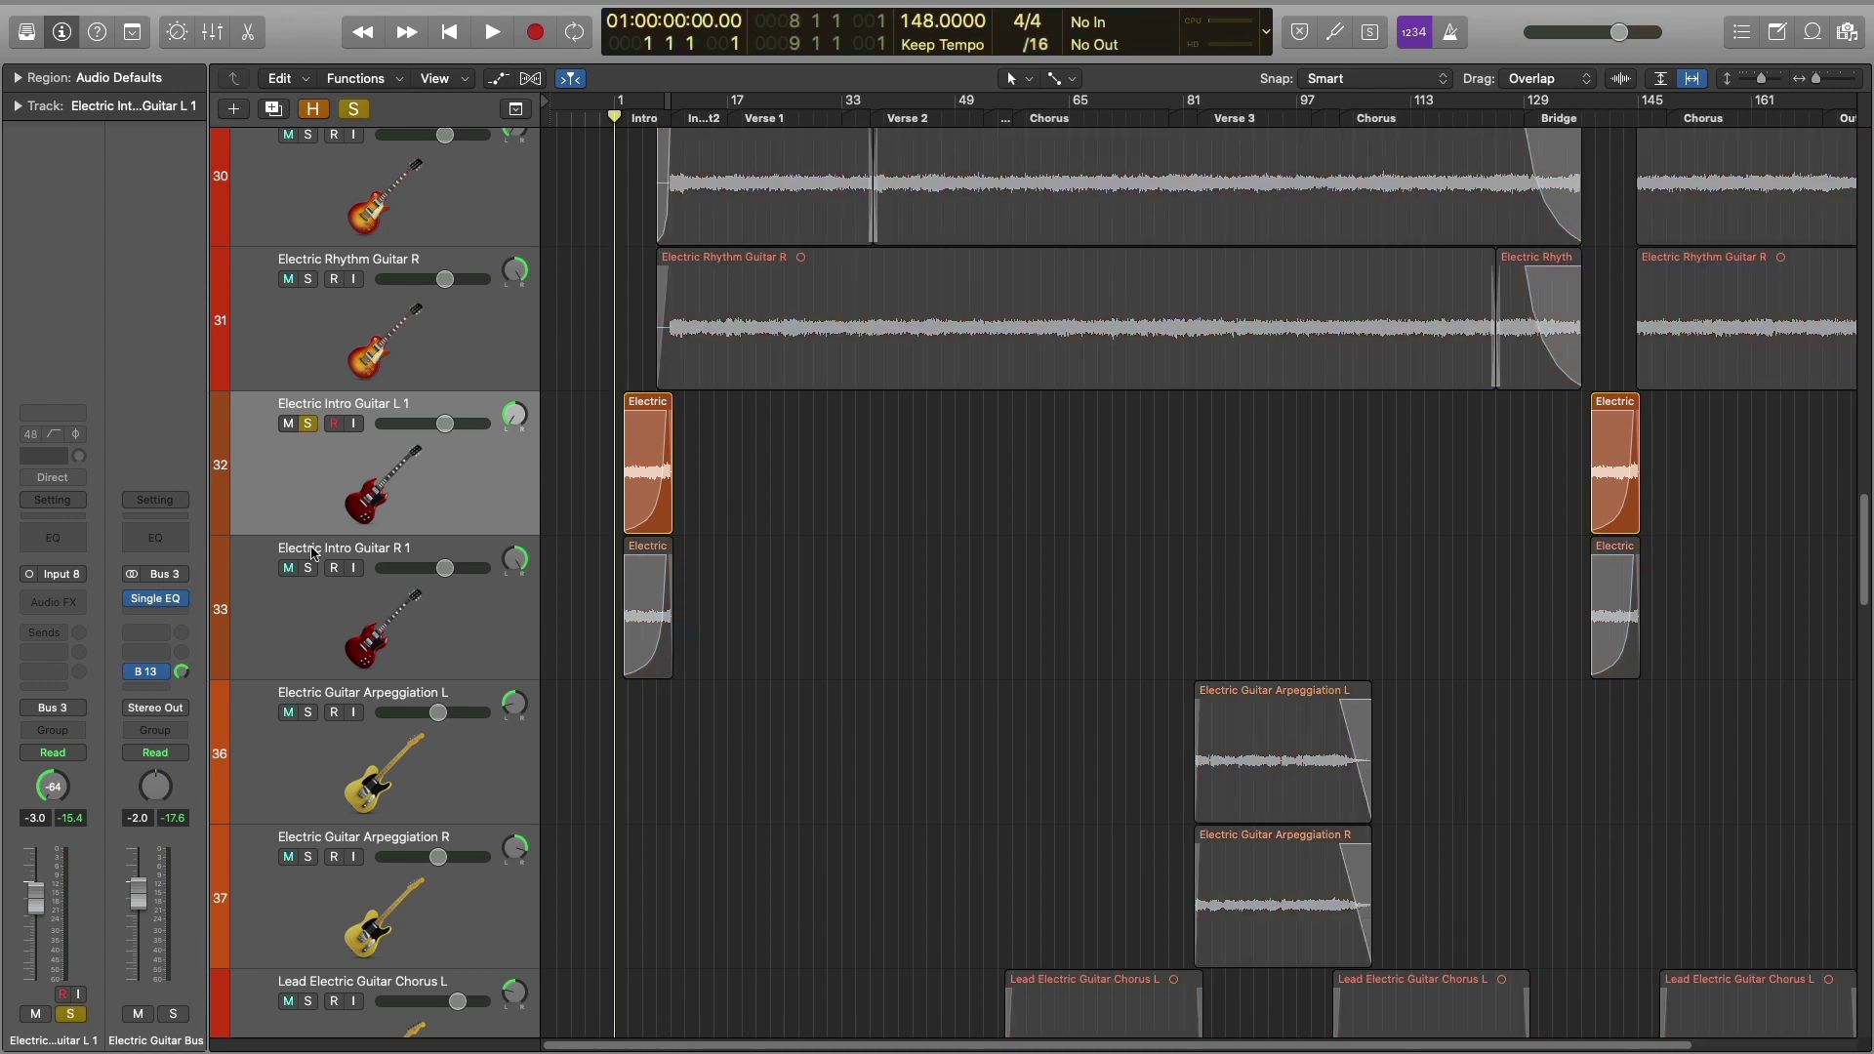
left_click(309, 567)
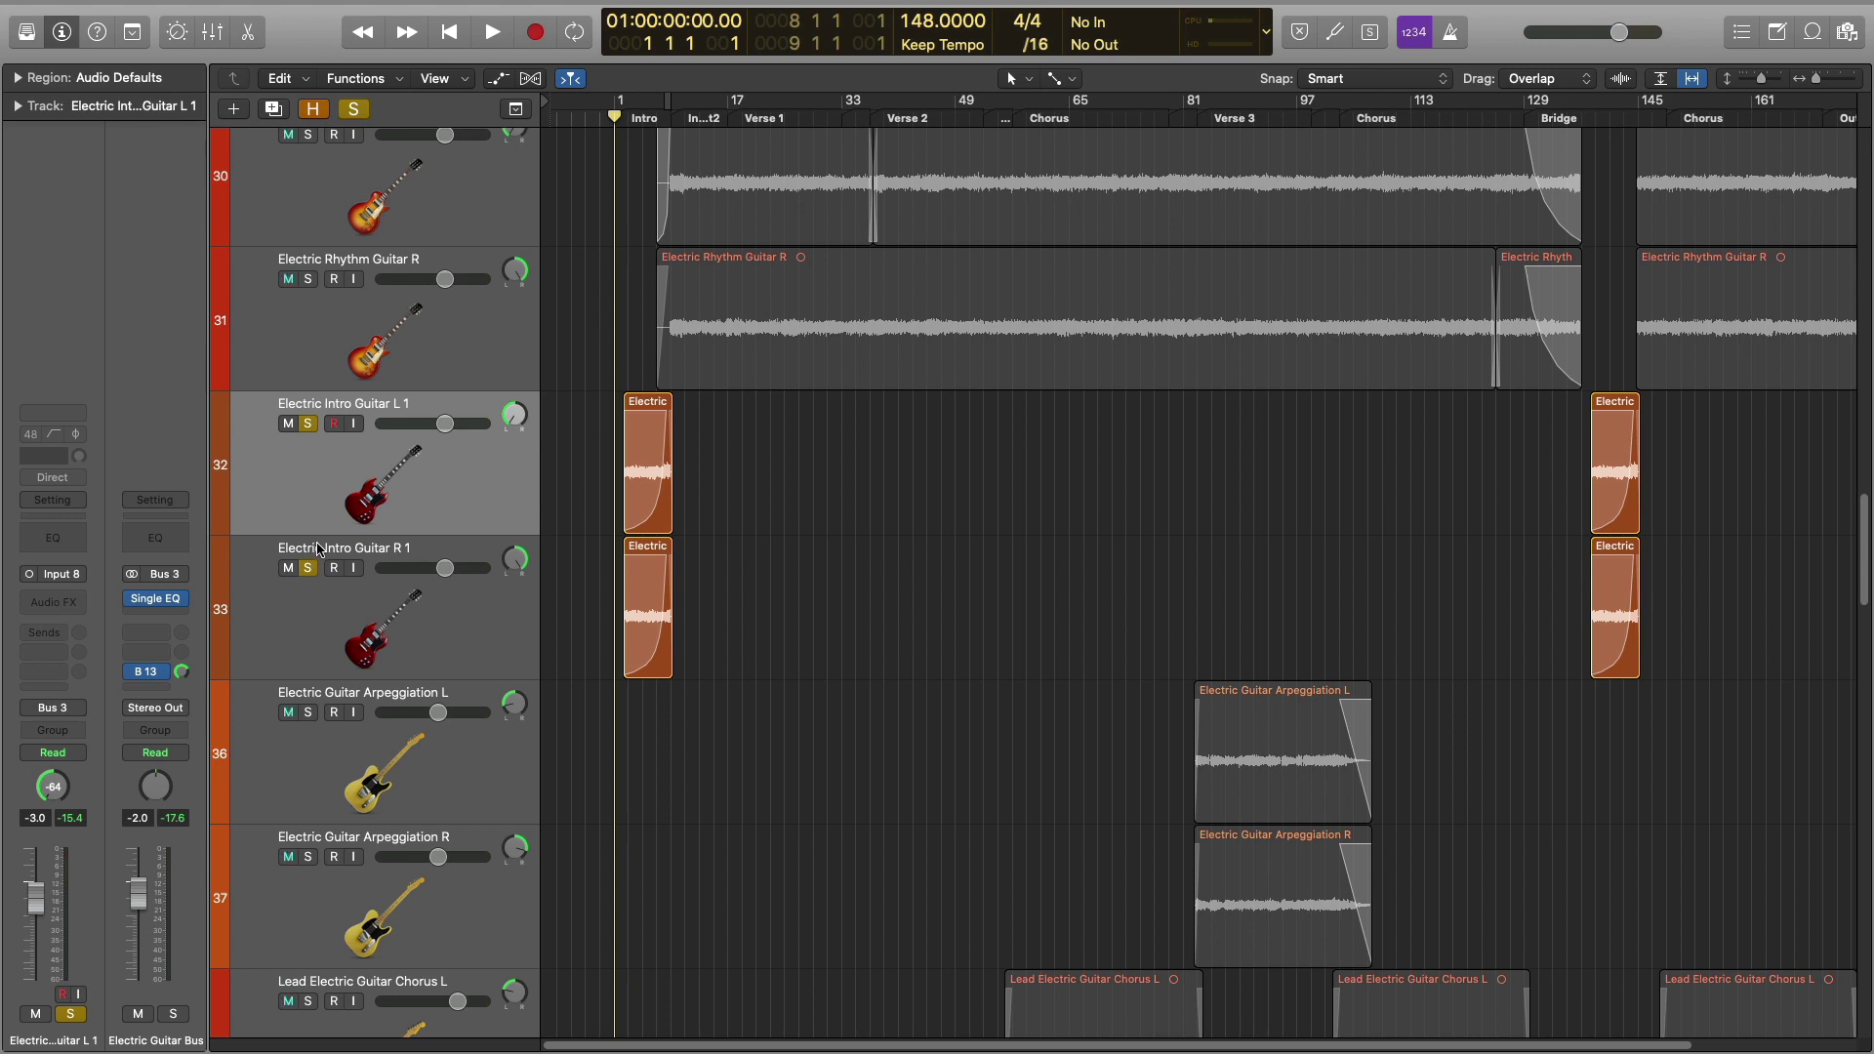
key("space")
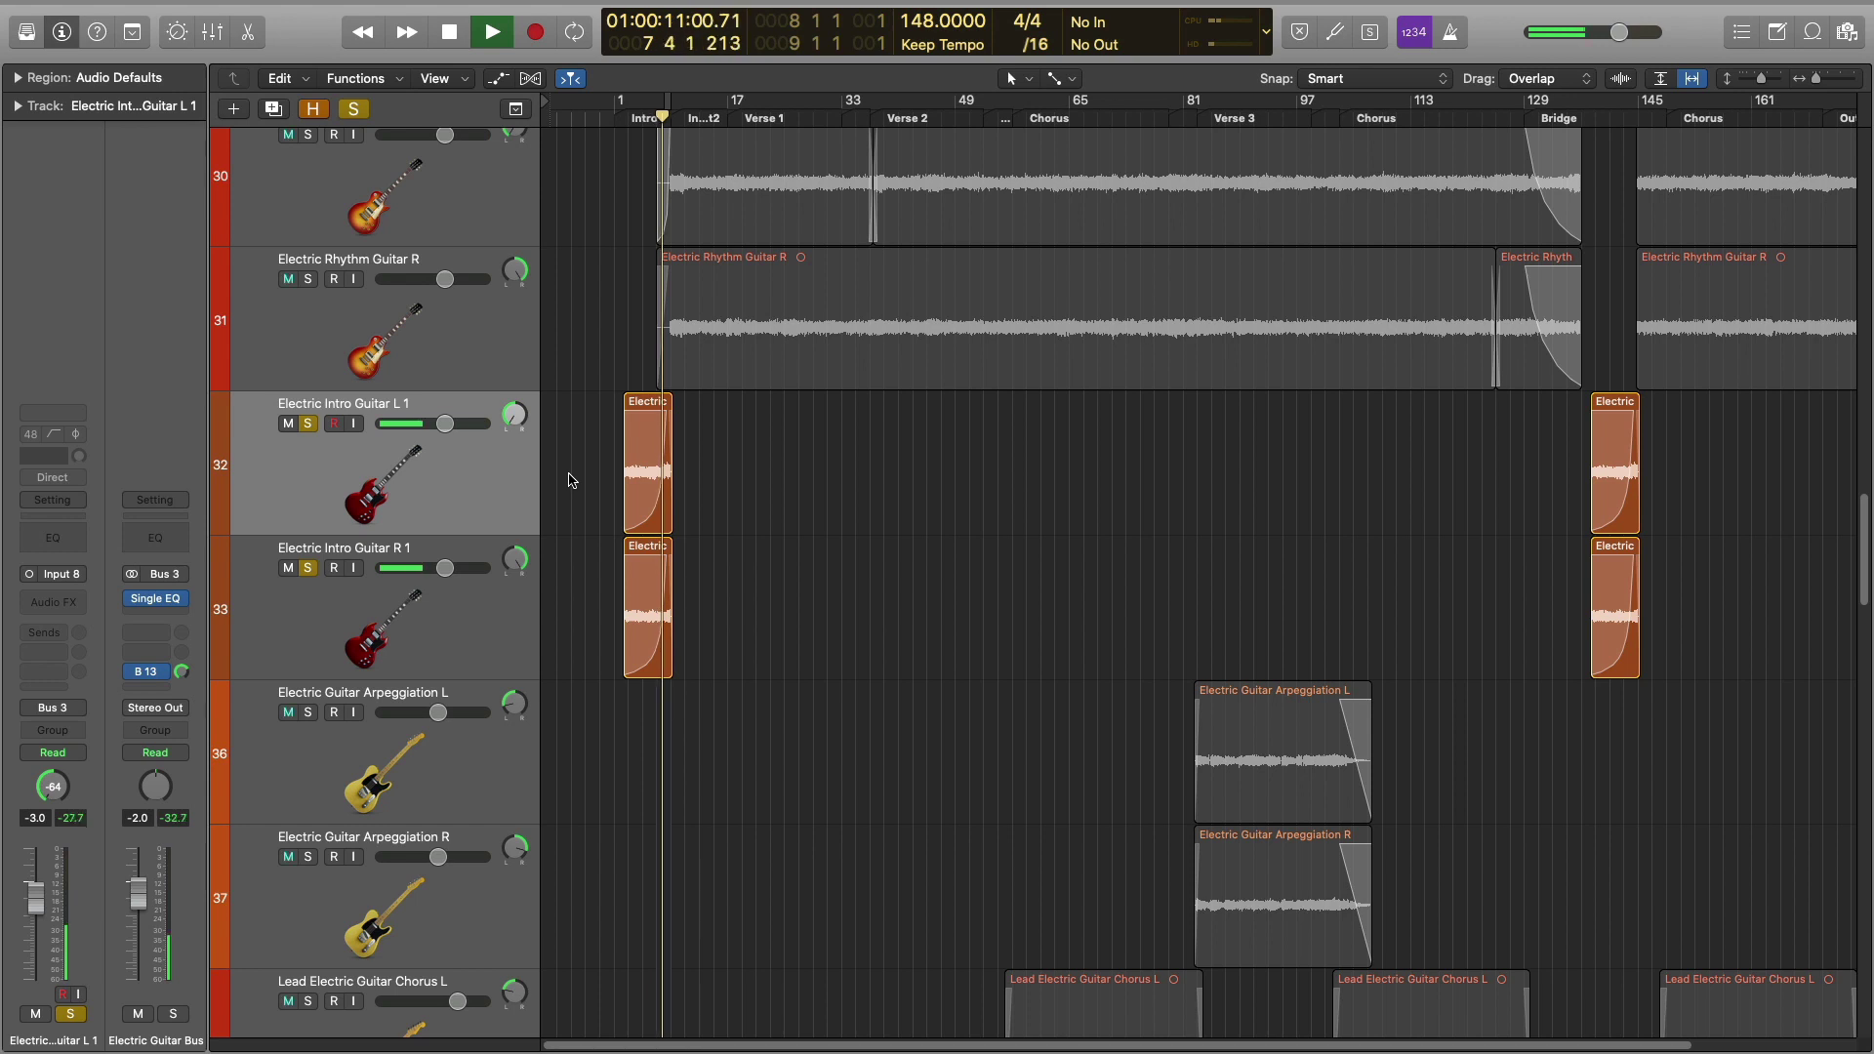
key("Return")
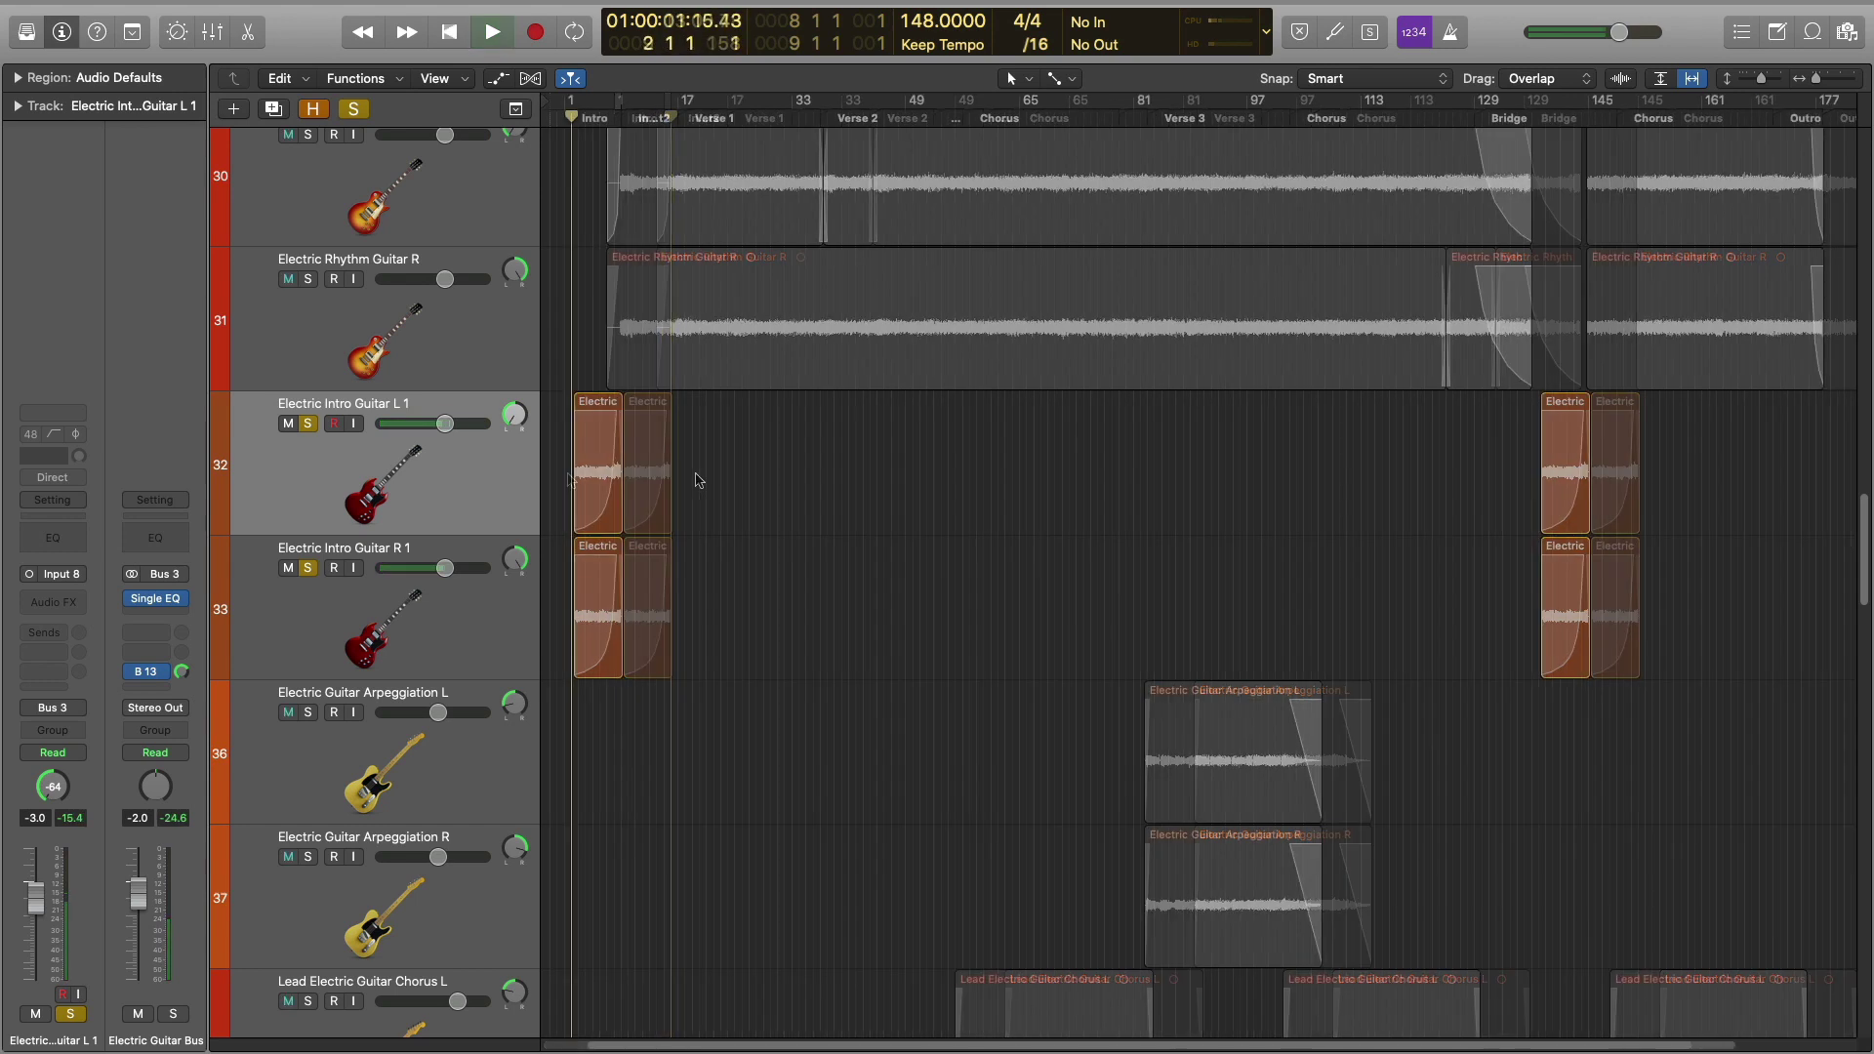
key("space")
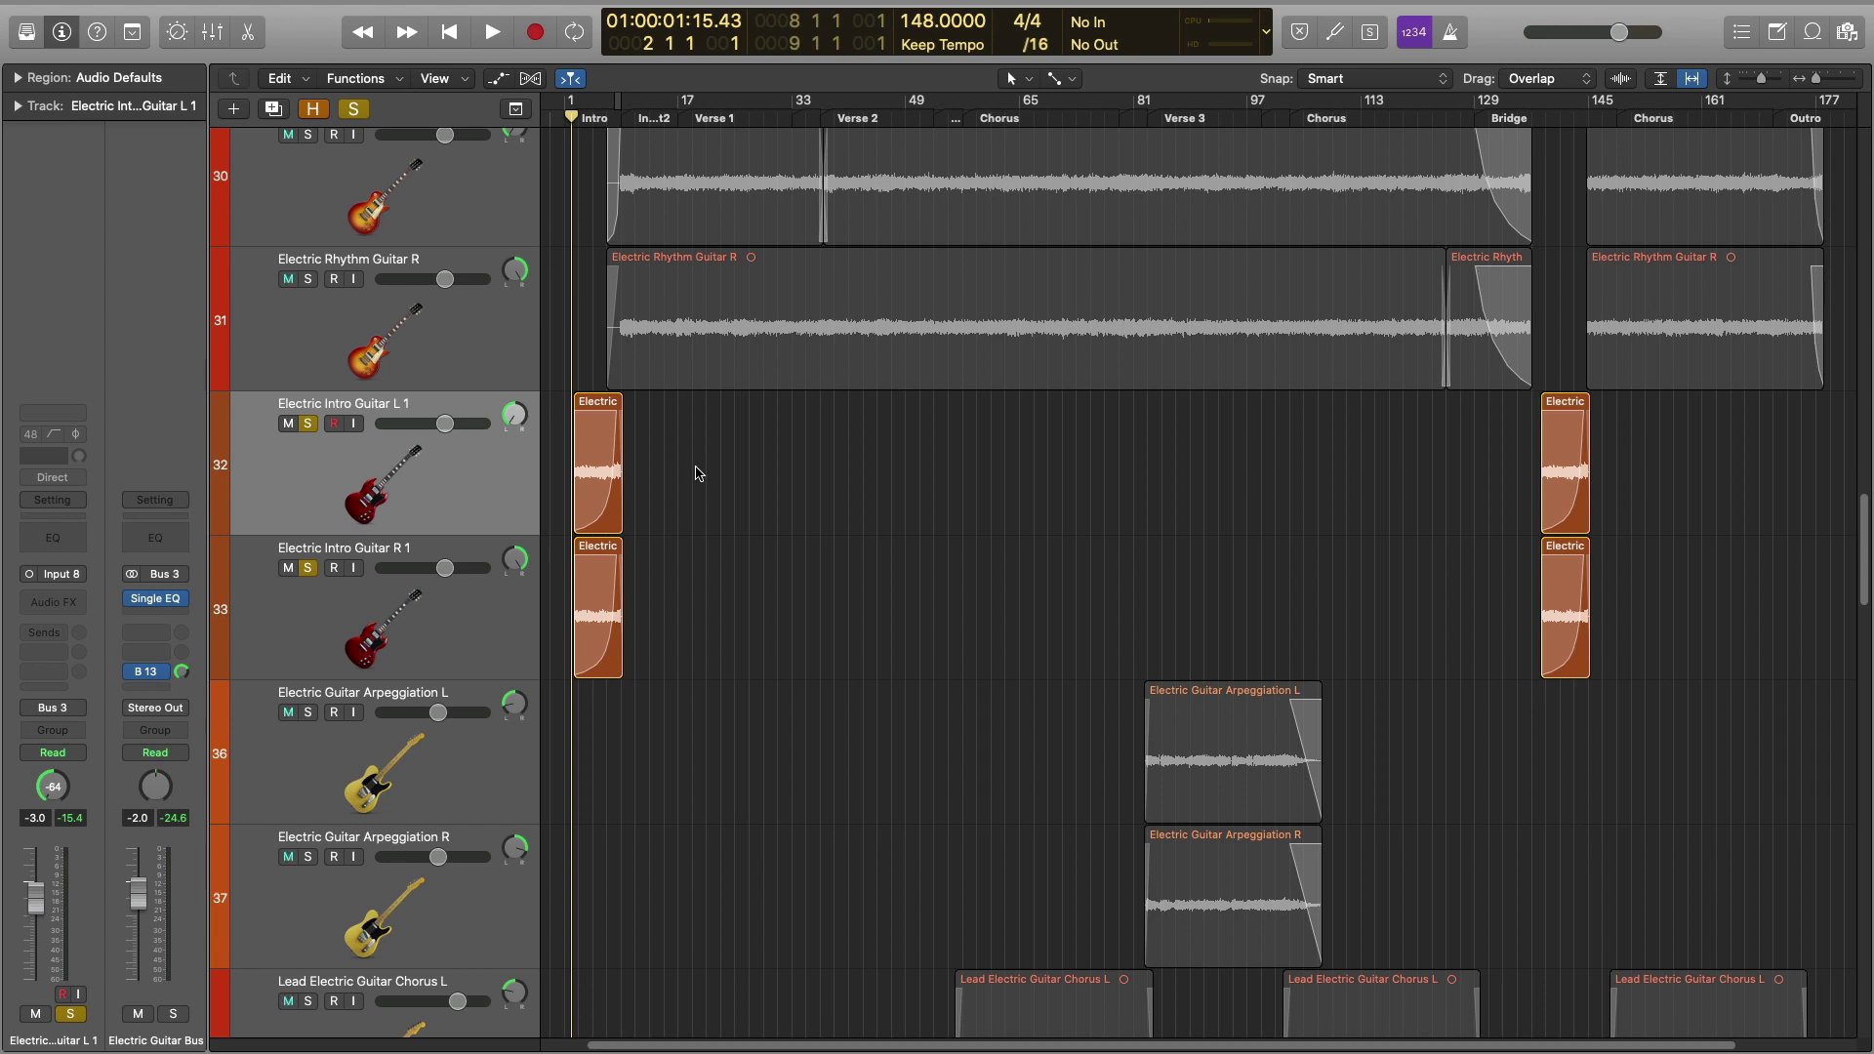
Step: Turn off Reverse and remove the fade-ins on the two intro guitar regions near bar 1, and play them back
left_click_drag(697, 473, 605, 554)
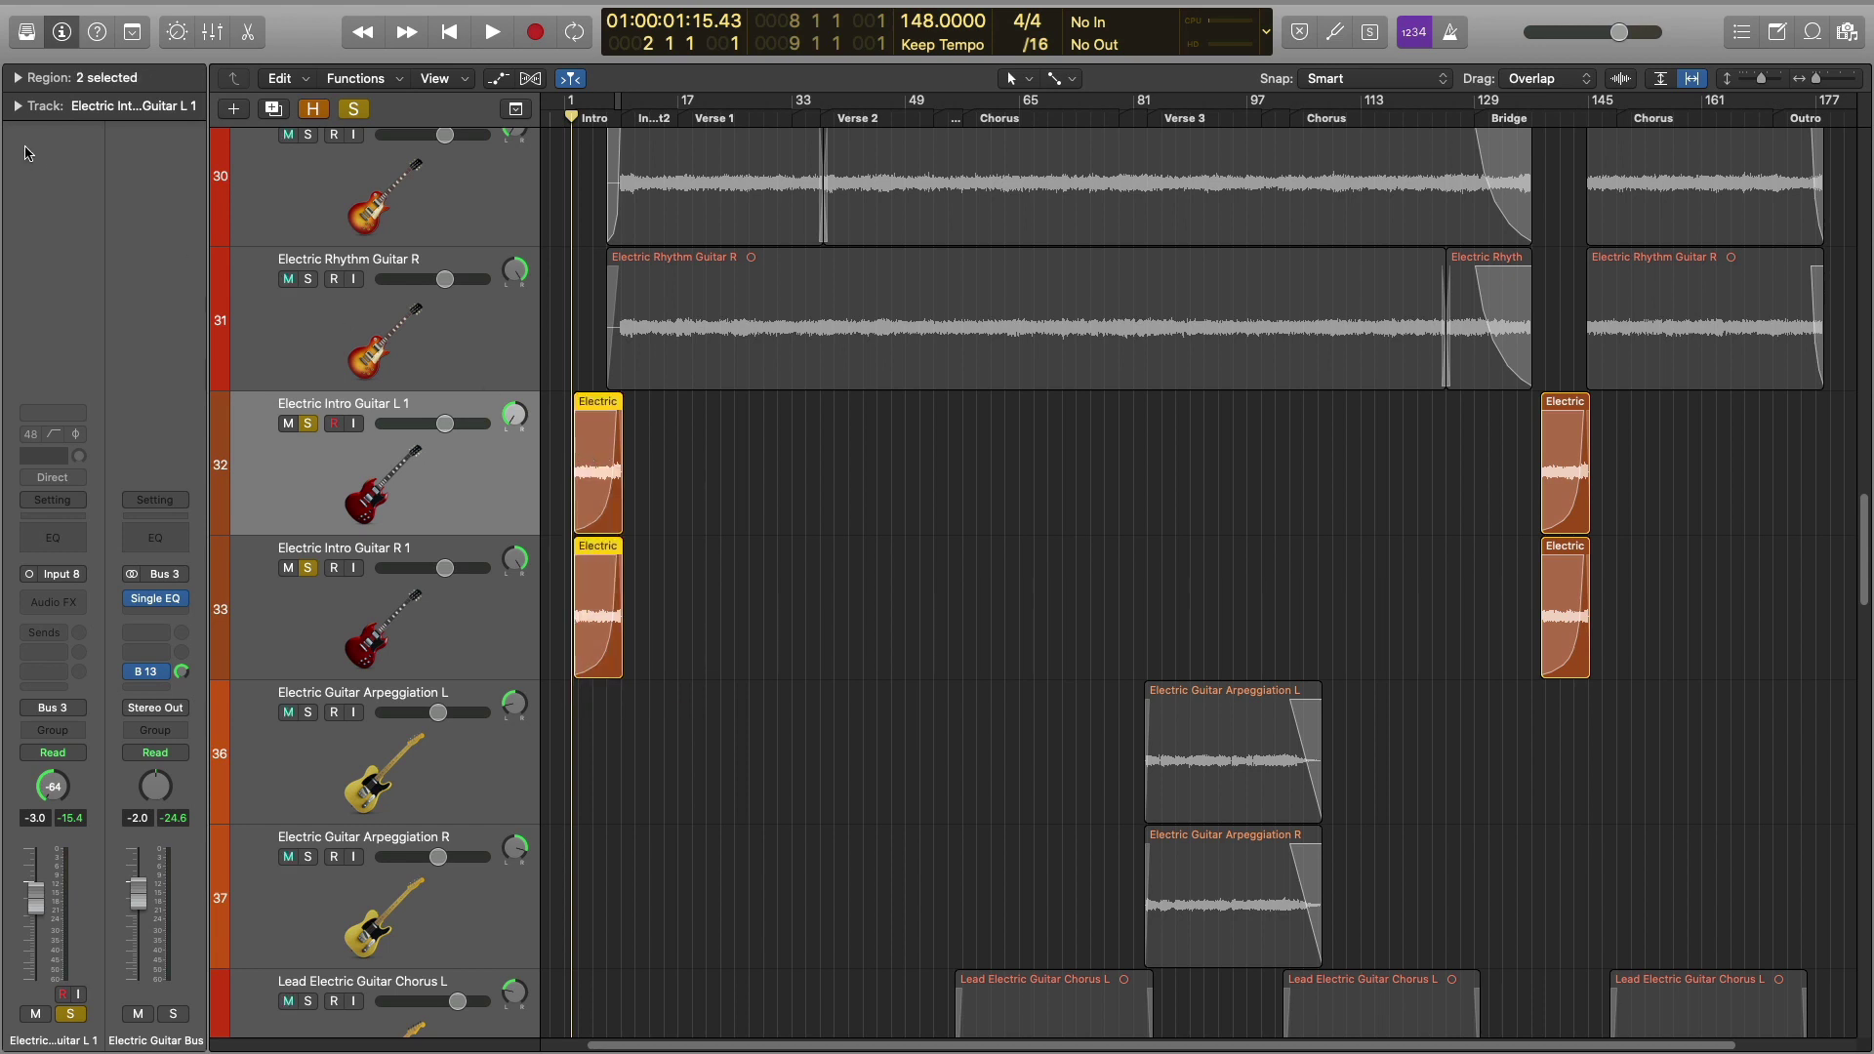
left_click(18, 105)
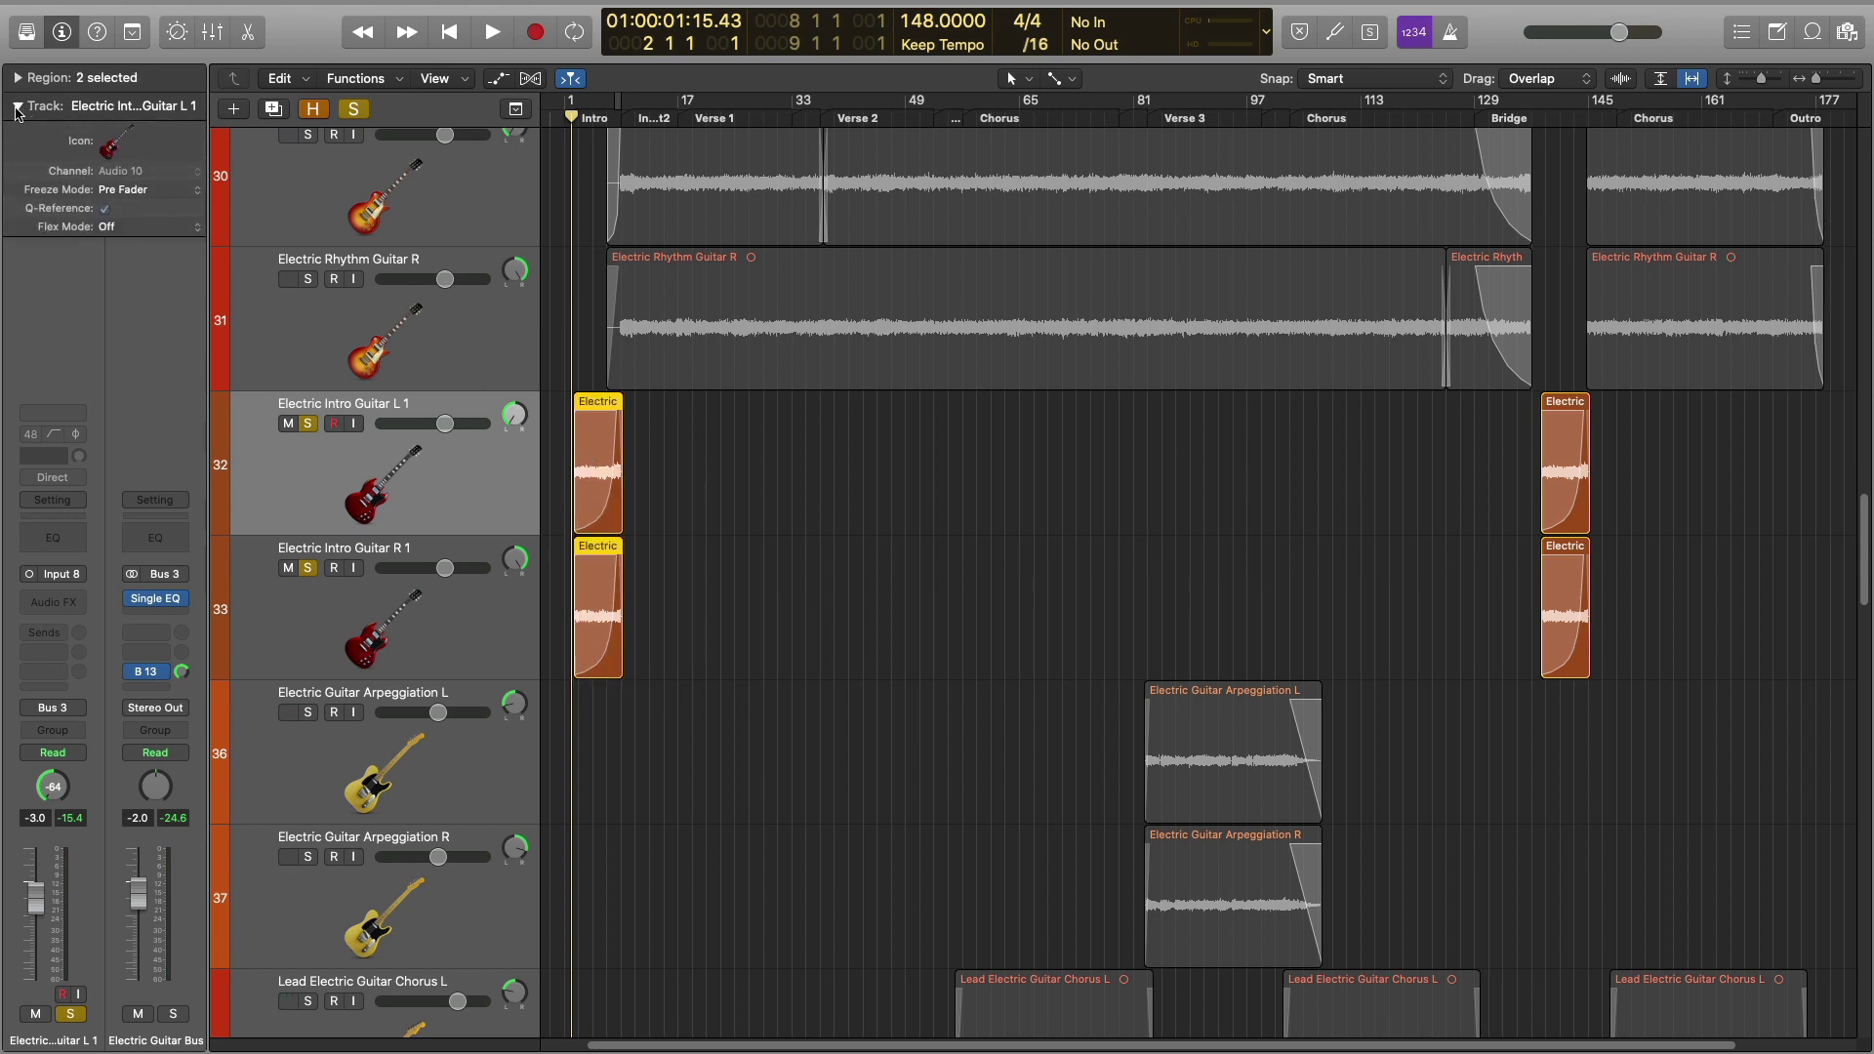
left_click(17, 105)
left_click(17, 77)
left_click(105, 399)
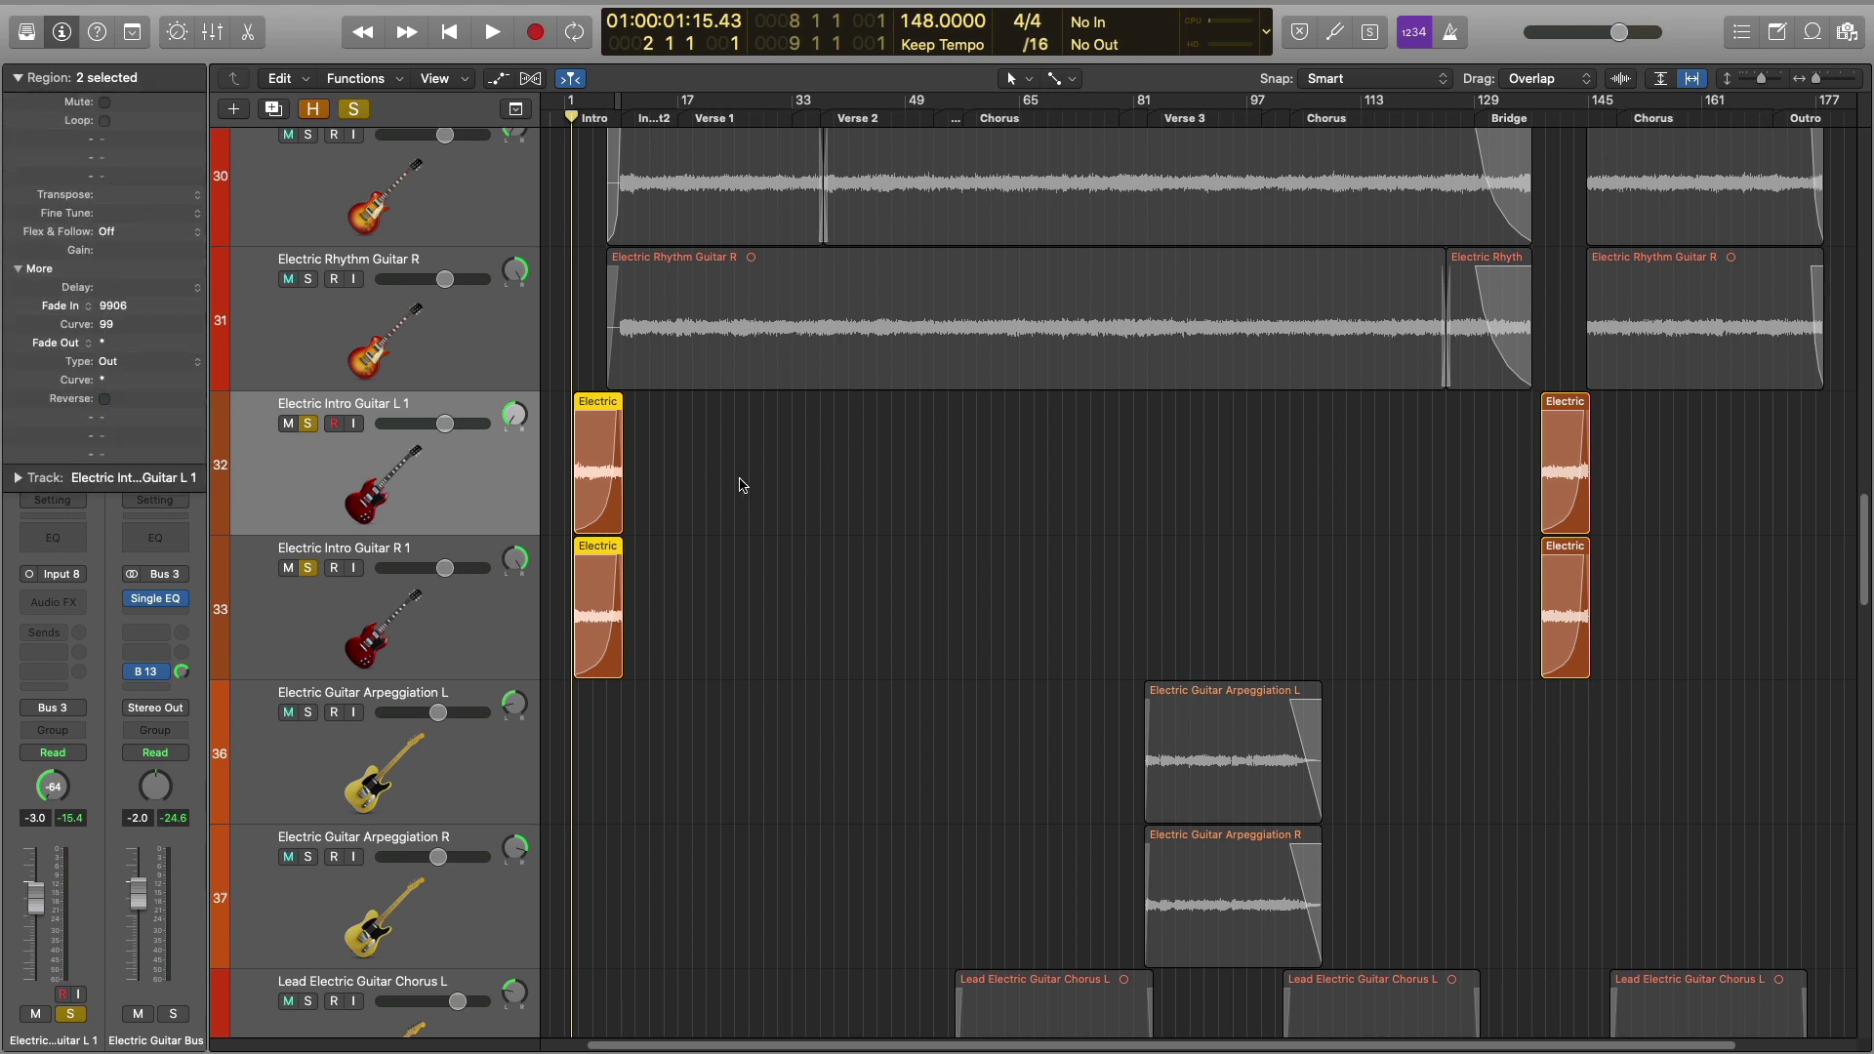
left_click_drag(609, 464, 399, 456)
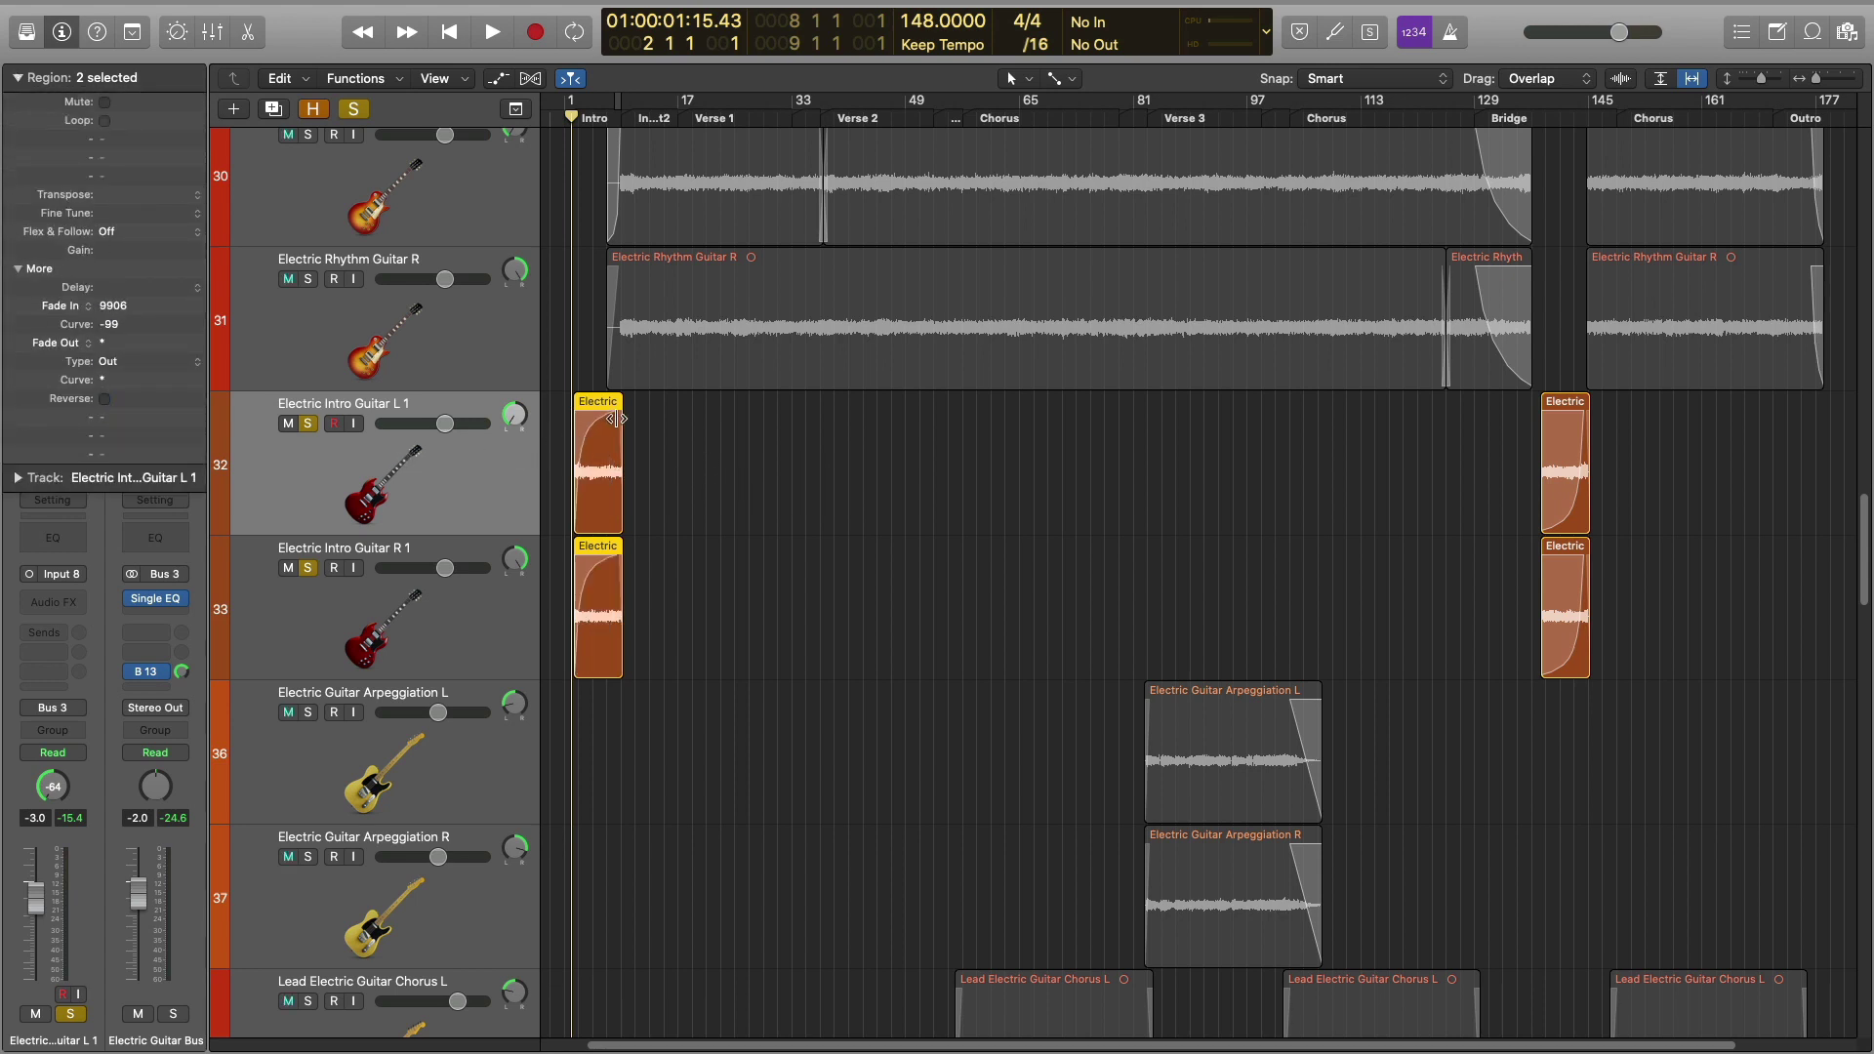
left_click_drag(616, 419, 517, 478)
key("space")
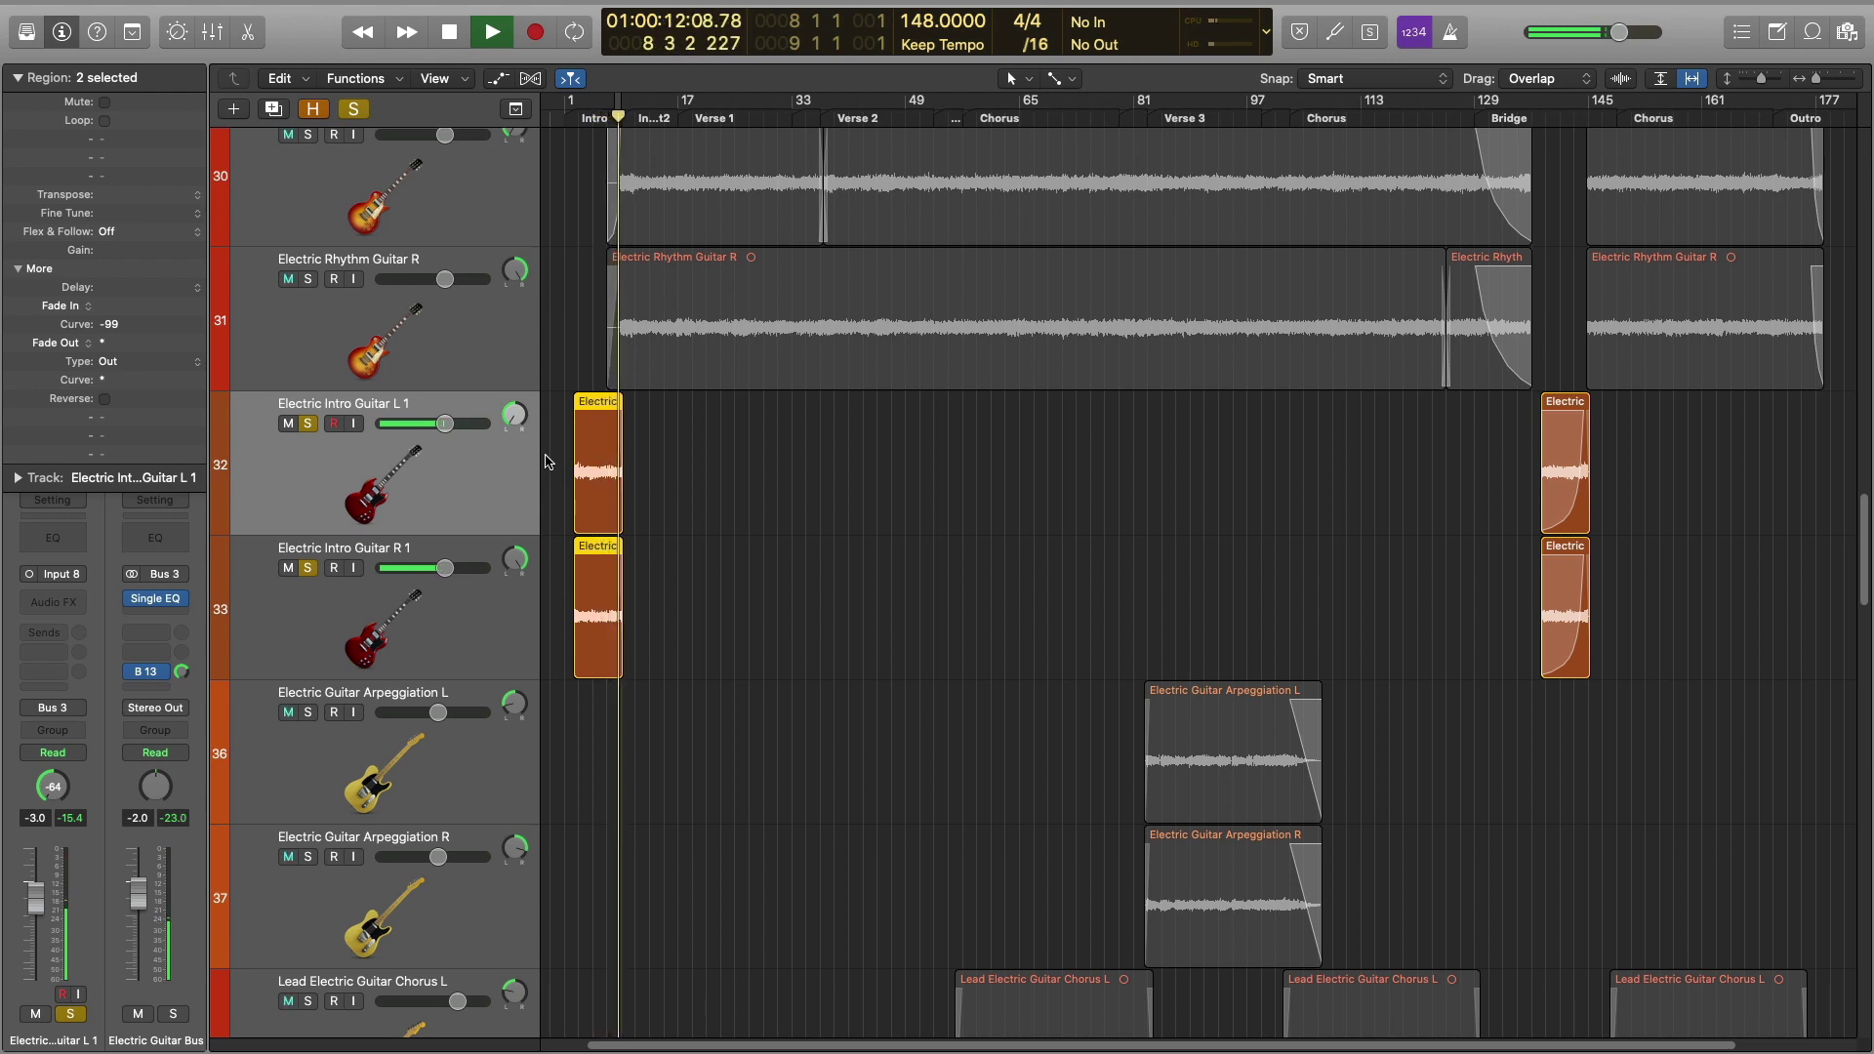
key("space")
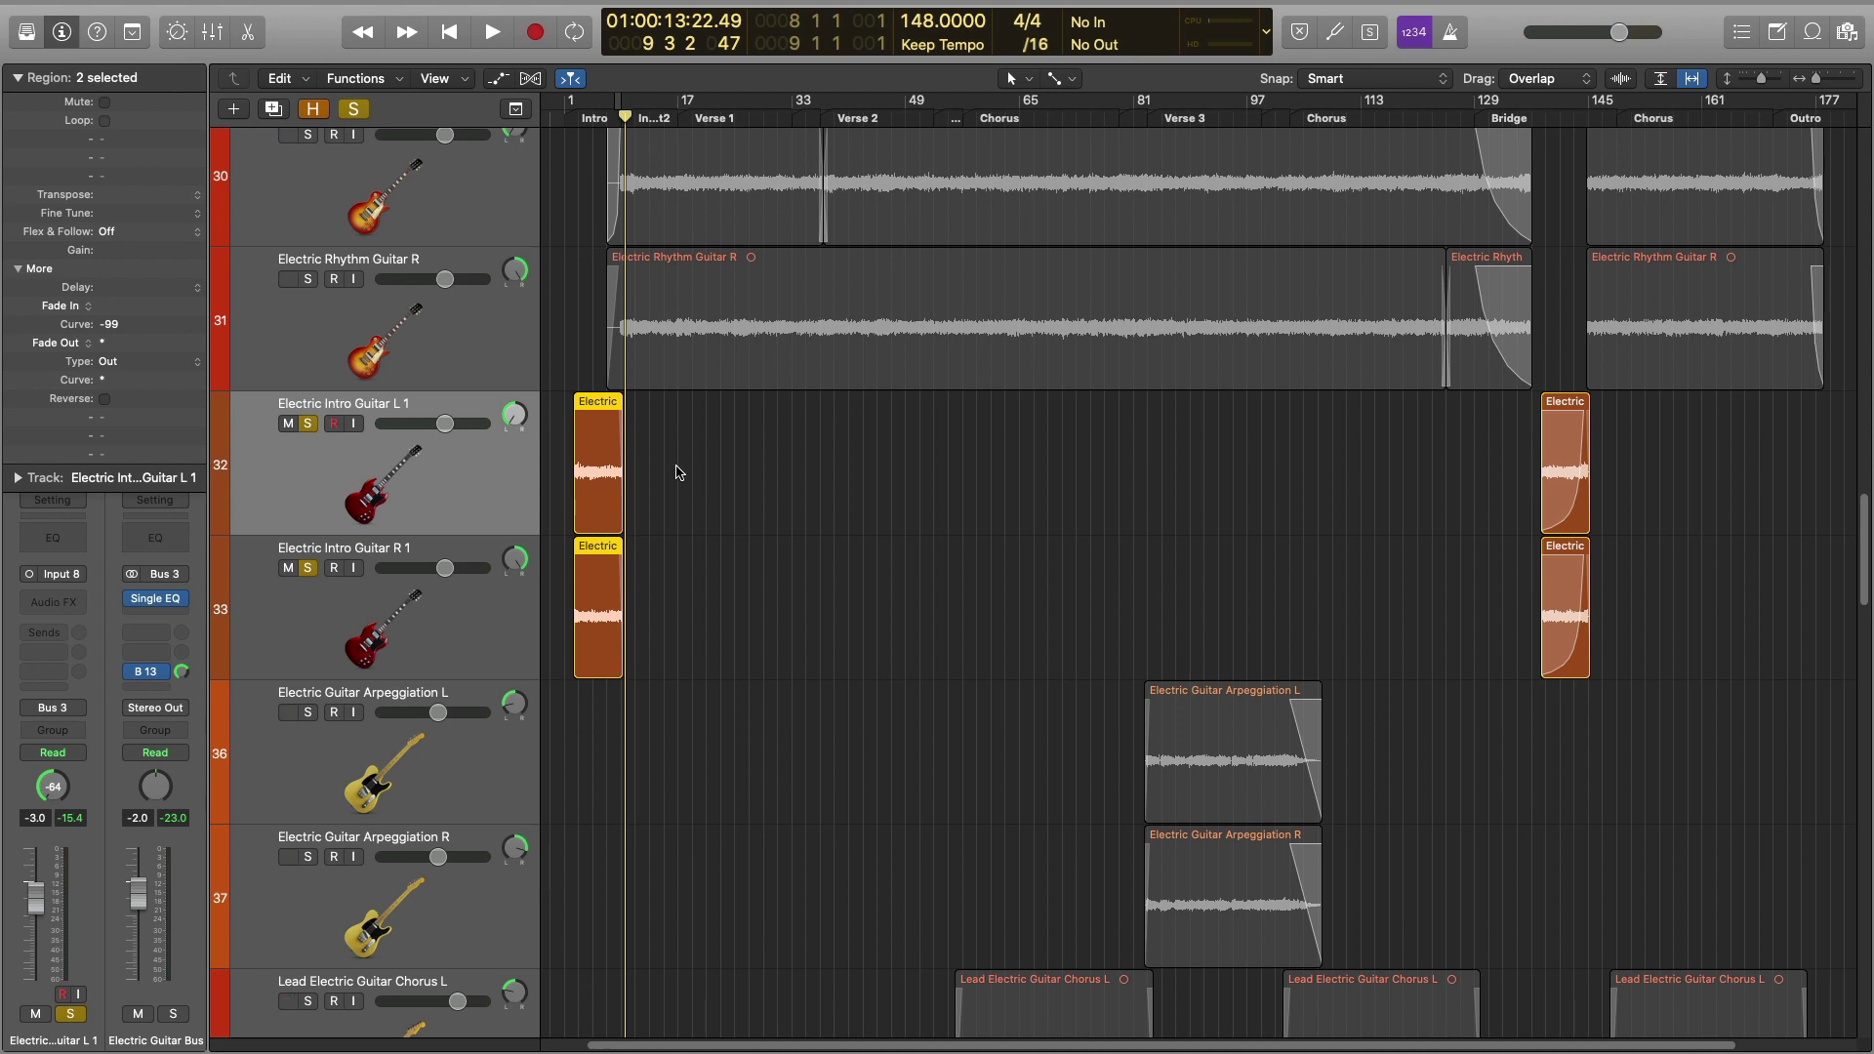
Step: Reverse both intro guitar regions and add fade-ins with curve 99, about 6300 long on the Electric Intro Guitar R 1 region
left_click(103, 399)
left_click_drag(561, 466, 604, 457)
left_click_drag(561, 609, 601, 605)
left_click_drag(582, 461, 800, 565)
left_click_drag(583, 612, 846, 633)
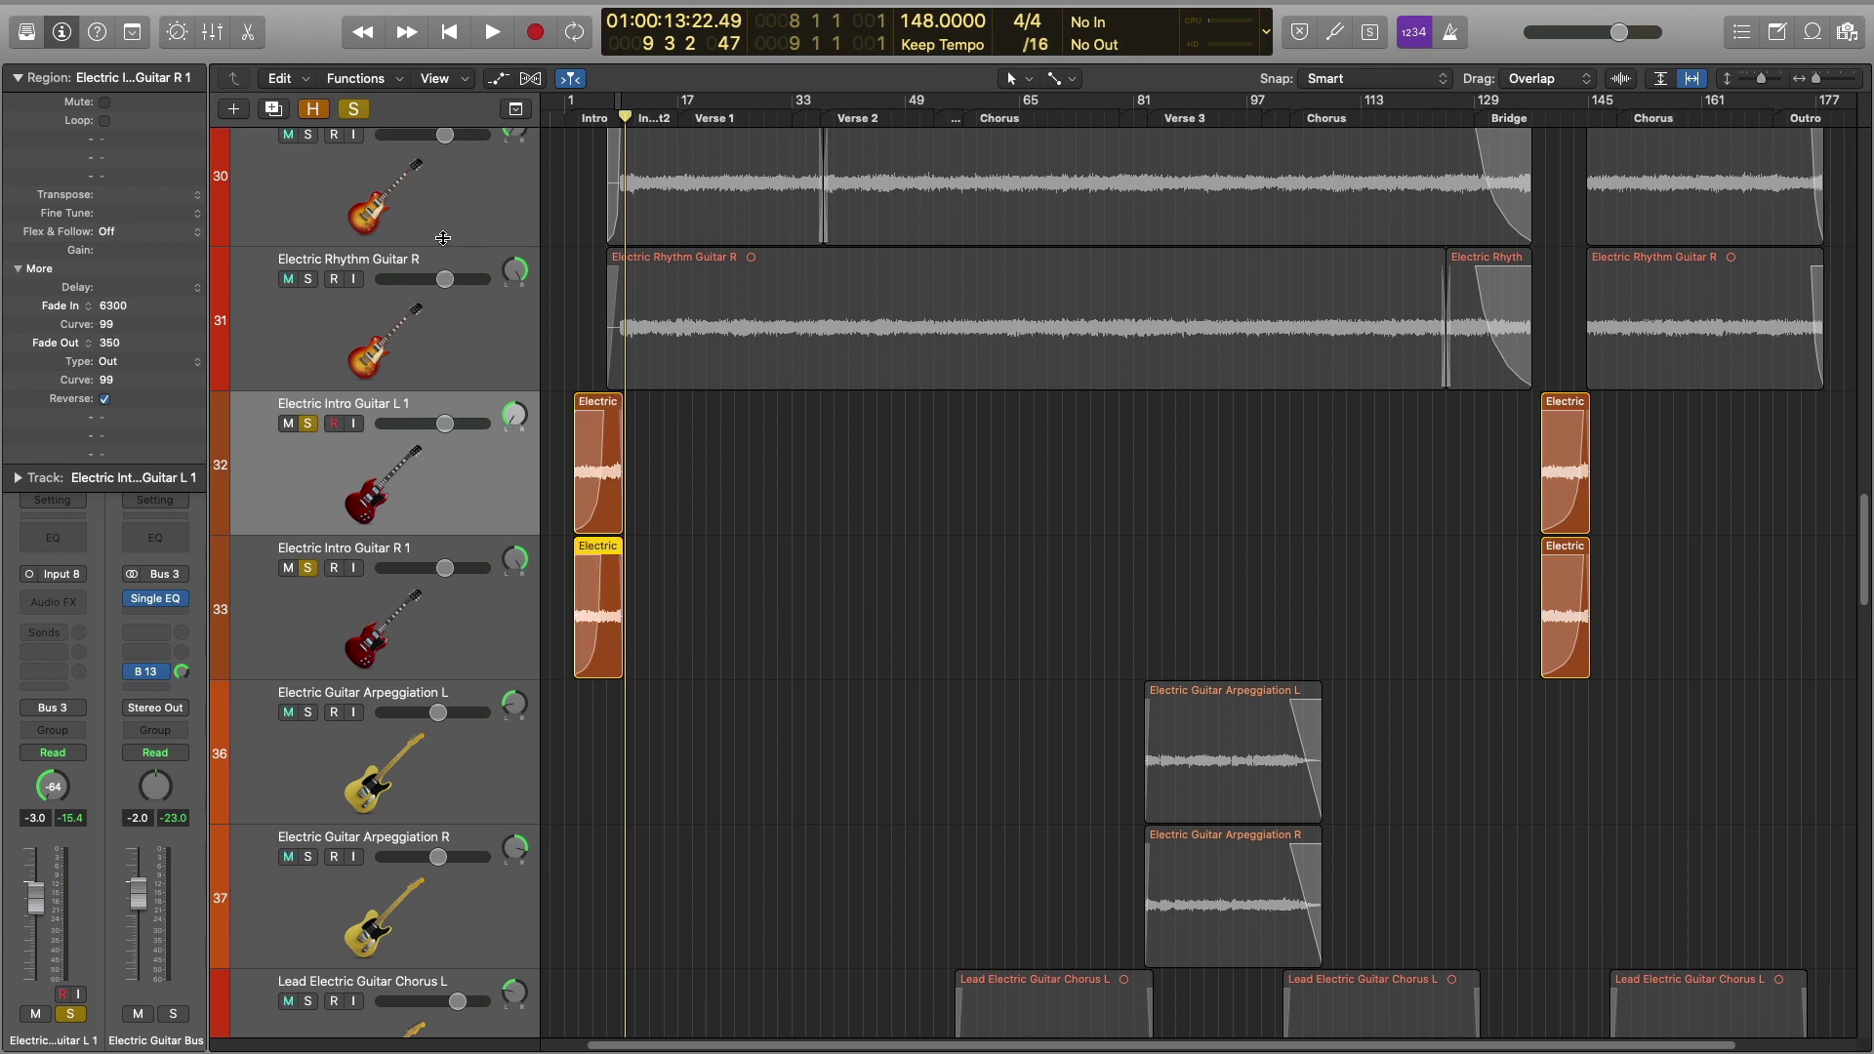
Step: Play the soloed, reversed intro guitars from bar 0 with no region selected, and collapse the region parameters
left_click(564, 106)
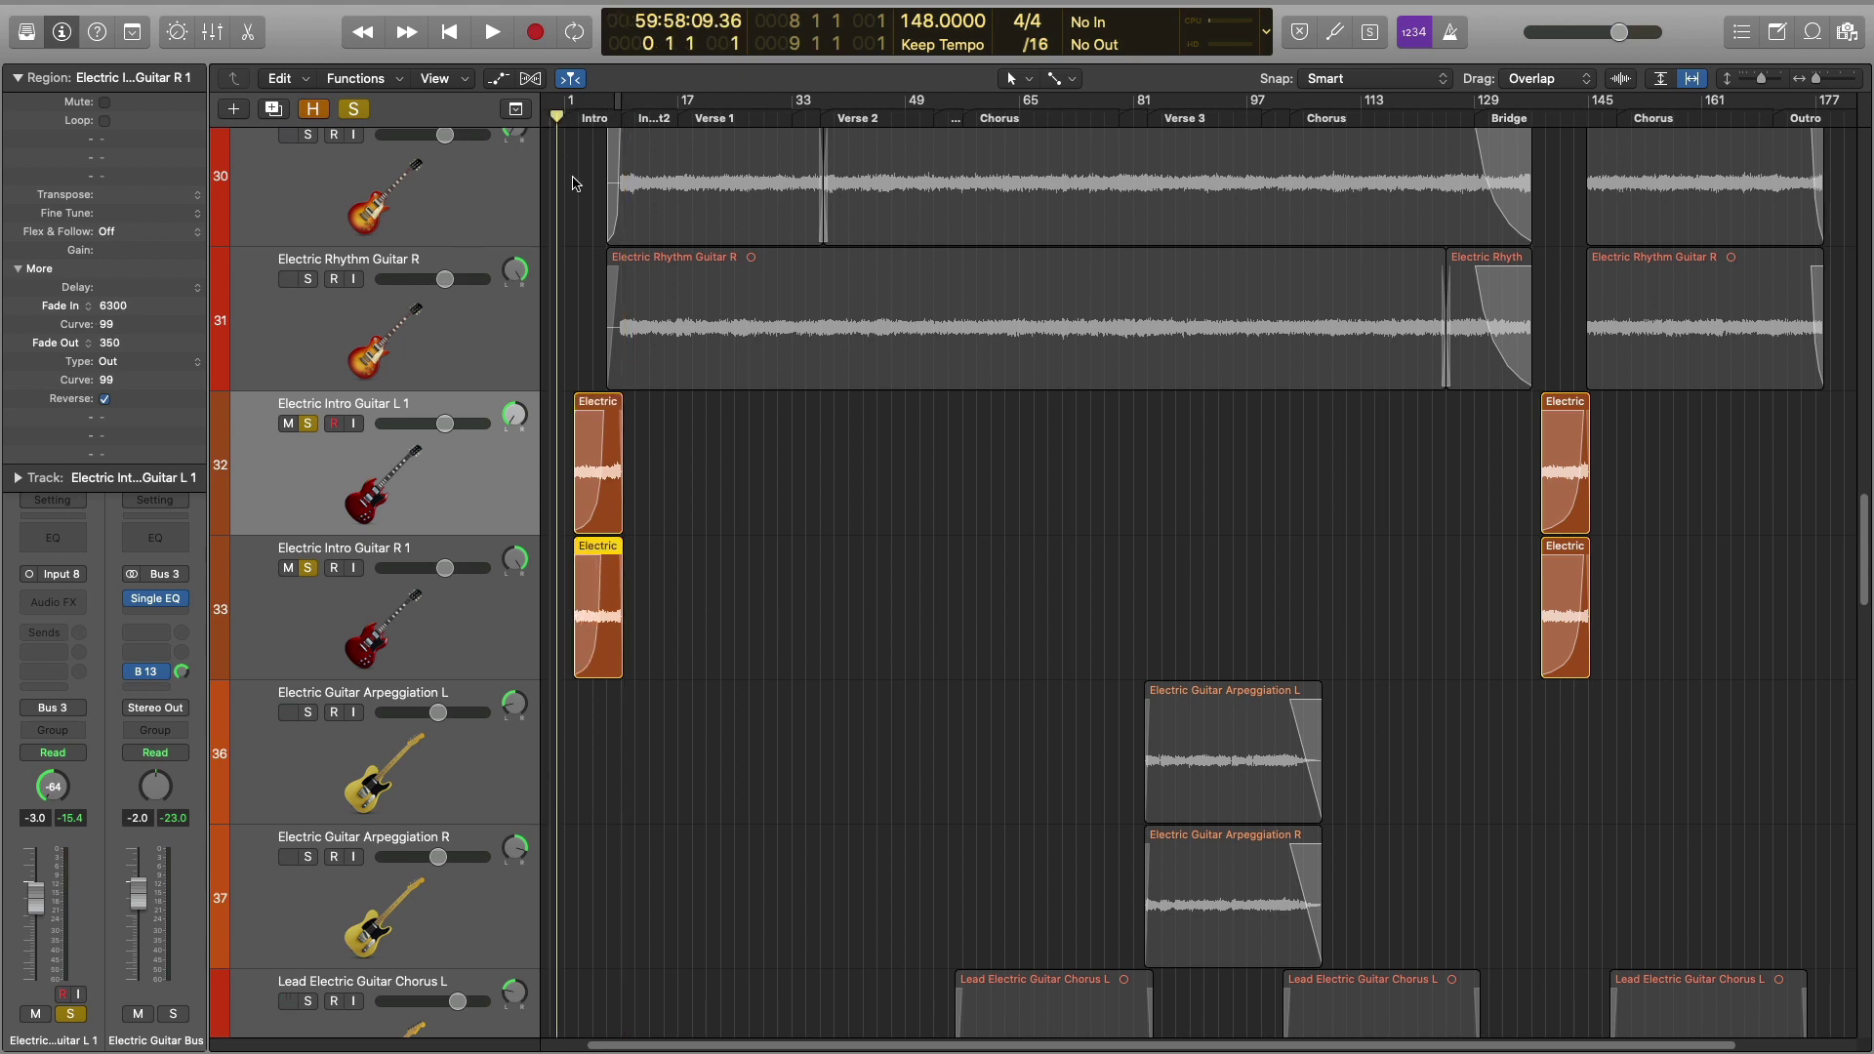
key("space")
key("shift+d")
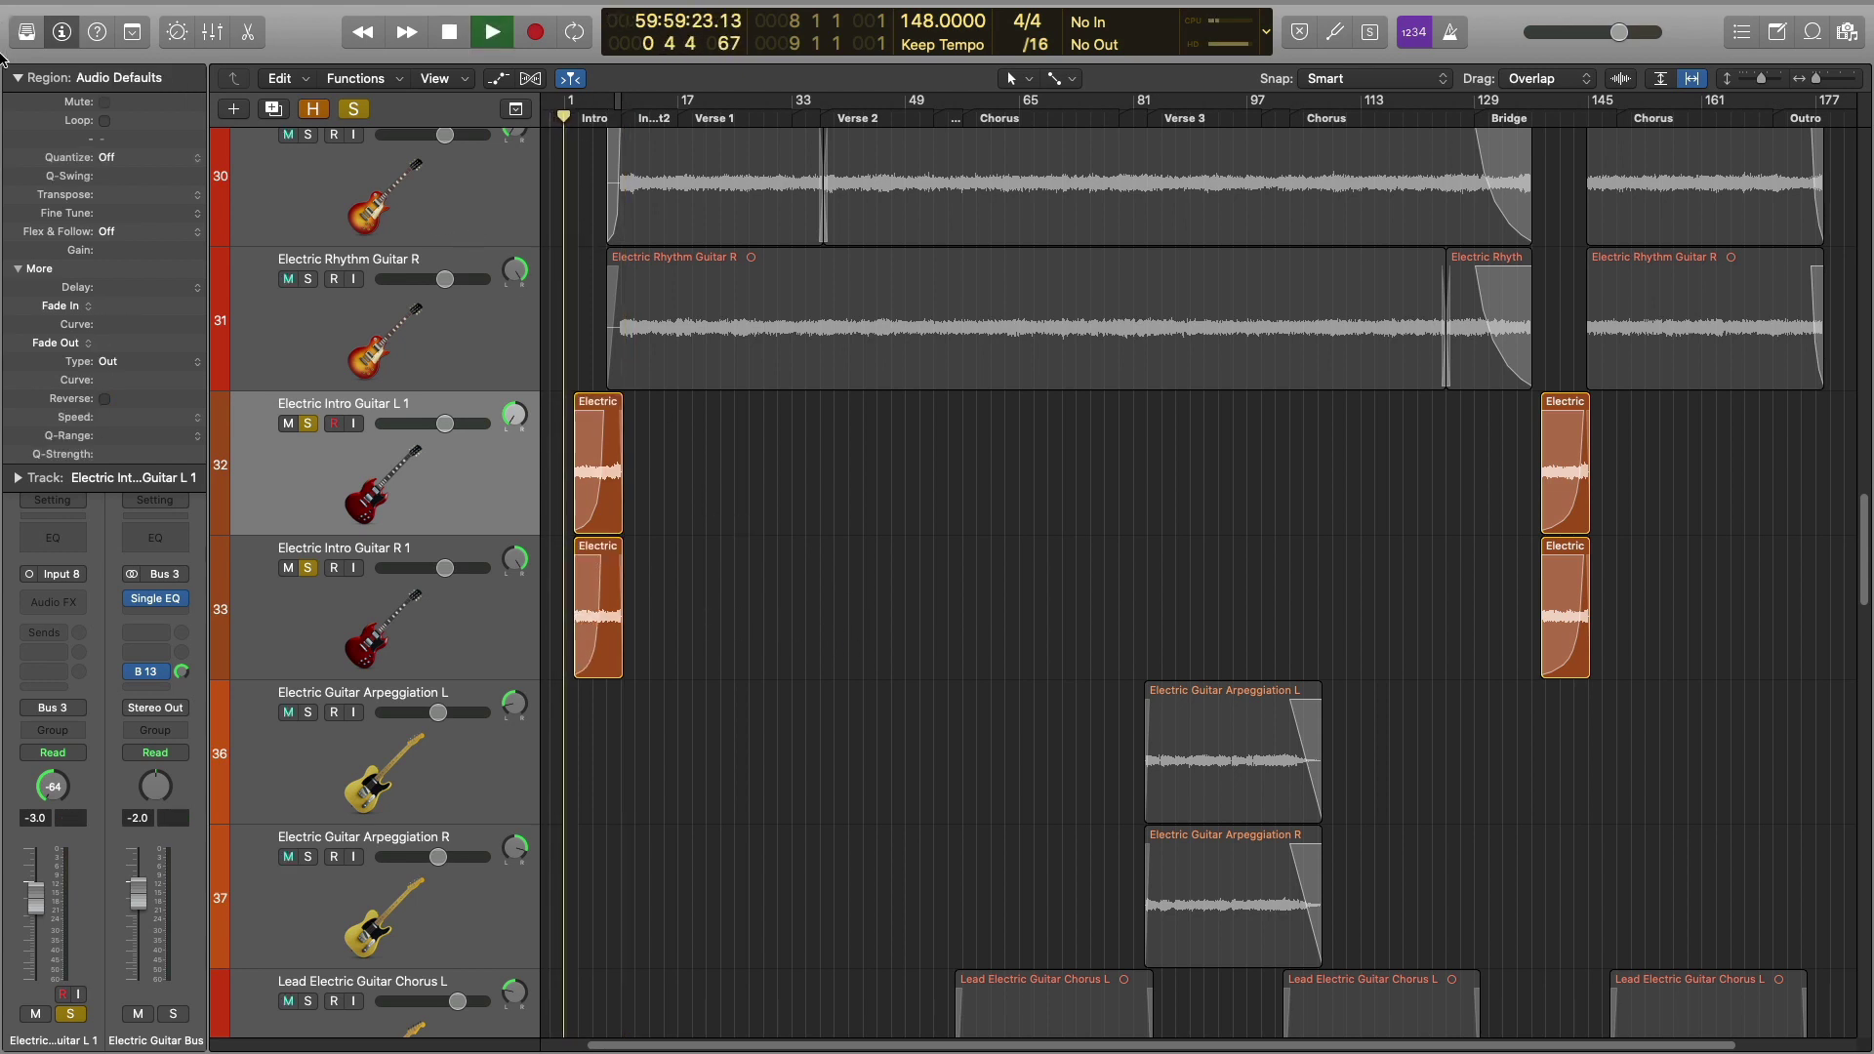
left_click(17, 77)
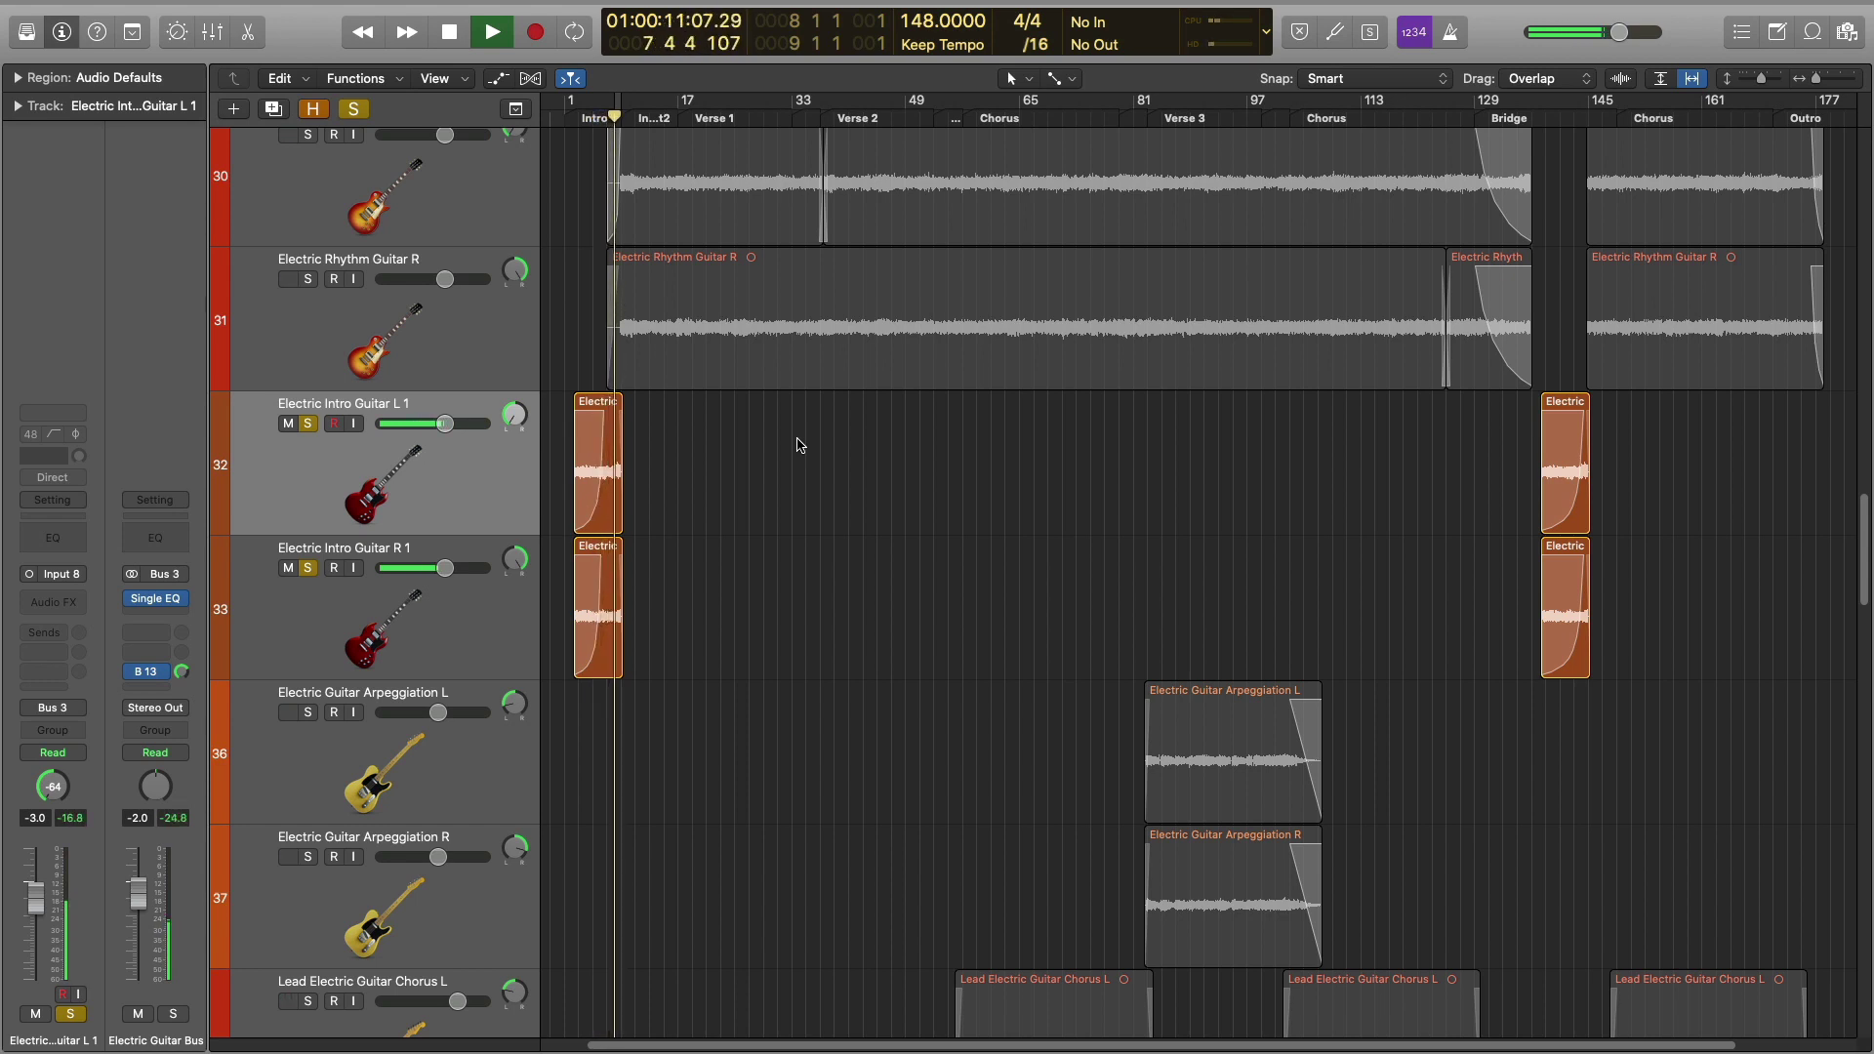
key("space")
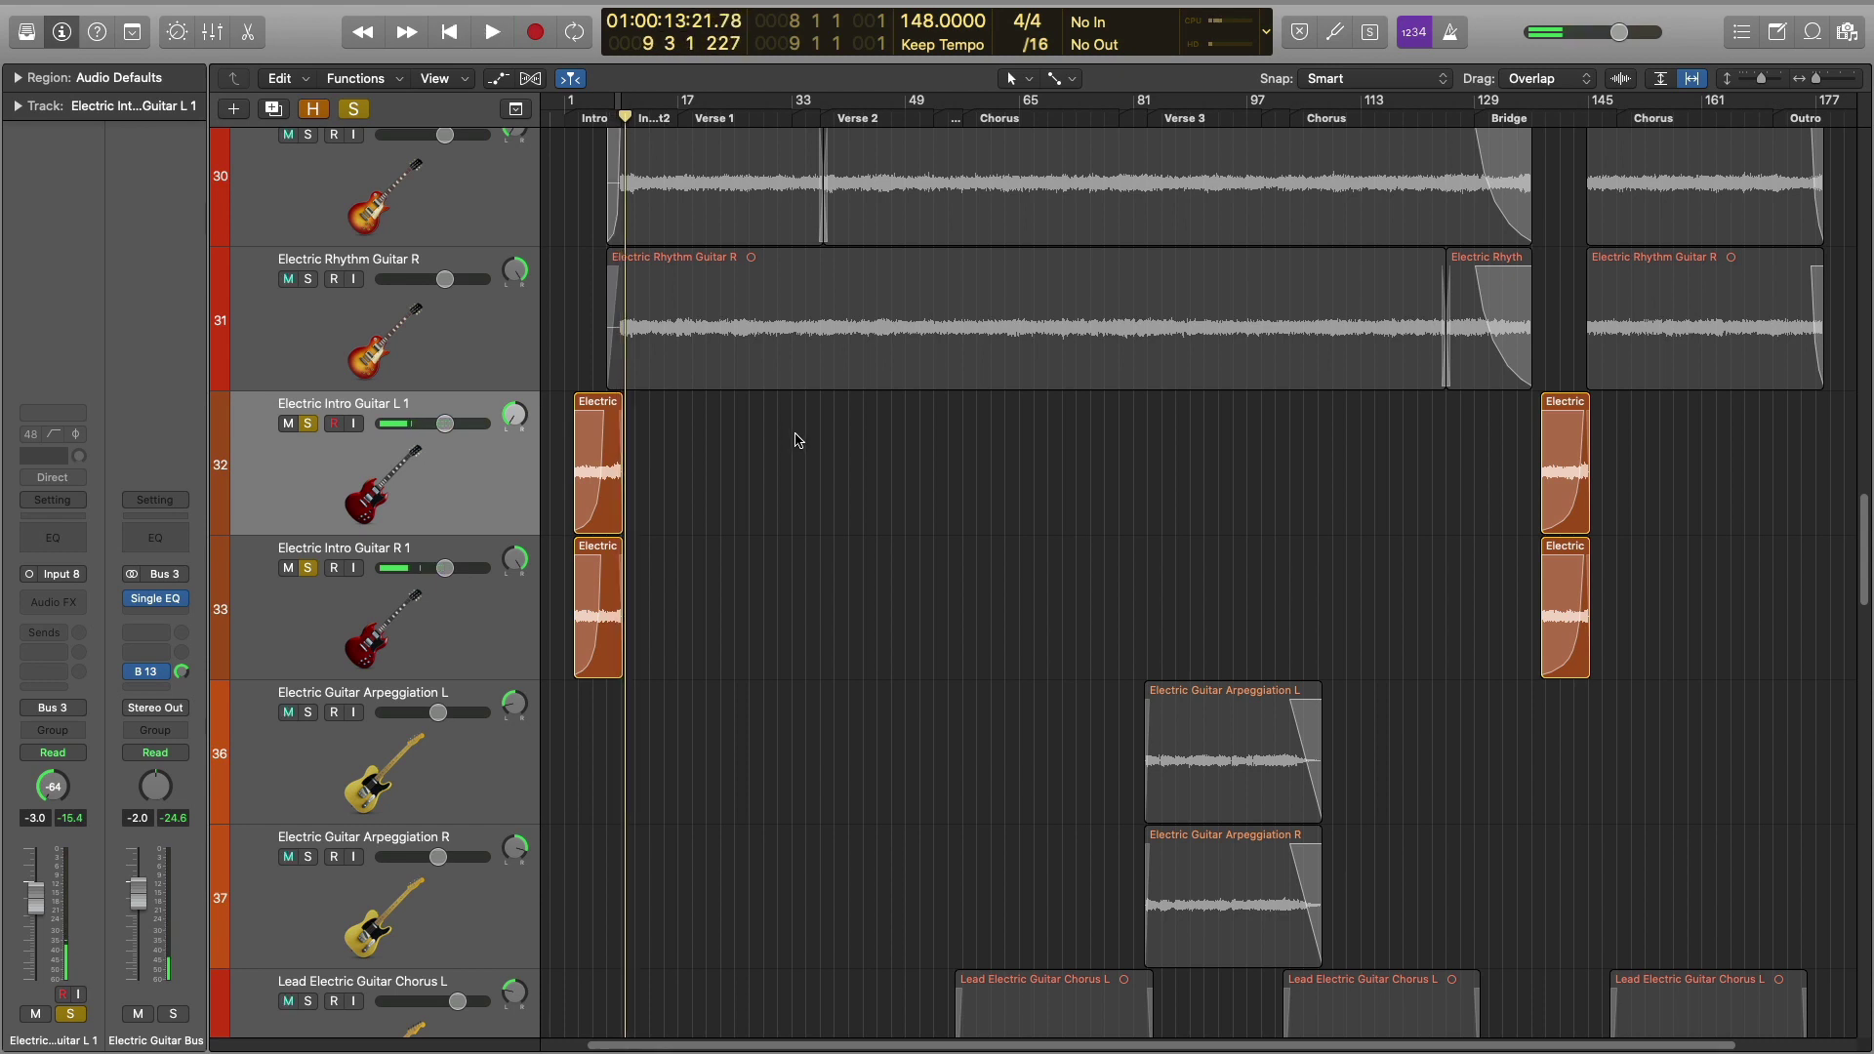
Step: Unsolo both Electric Intro Guitar tracks and return the playhead to the start of the project
left_click(308, 426)
left_click(310, 570)
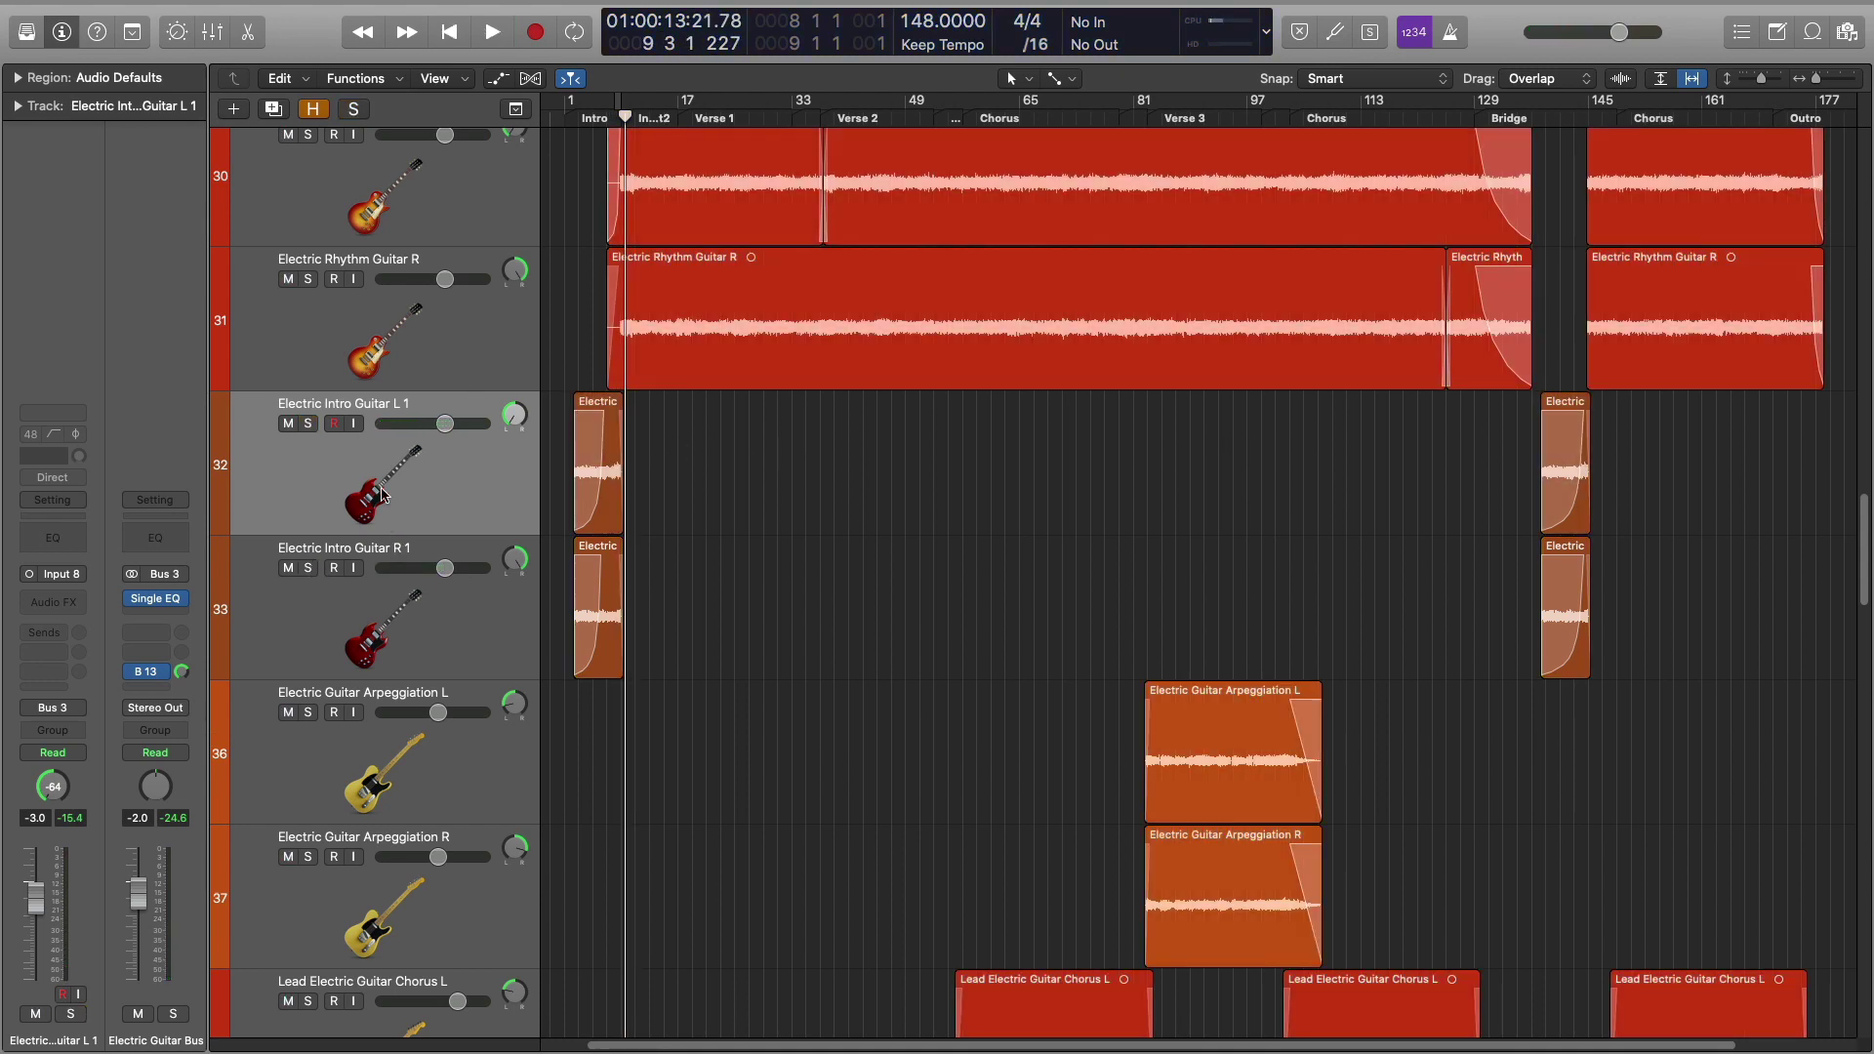
key("Return")
Step: Play the full mix from bar 137 in the Bridge into the following Chorus
scroll(717, 559, "up", 1)
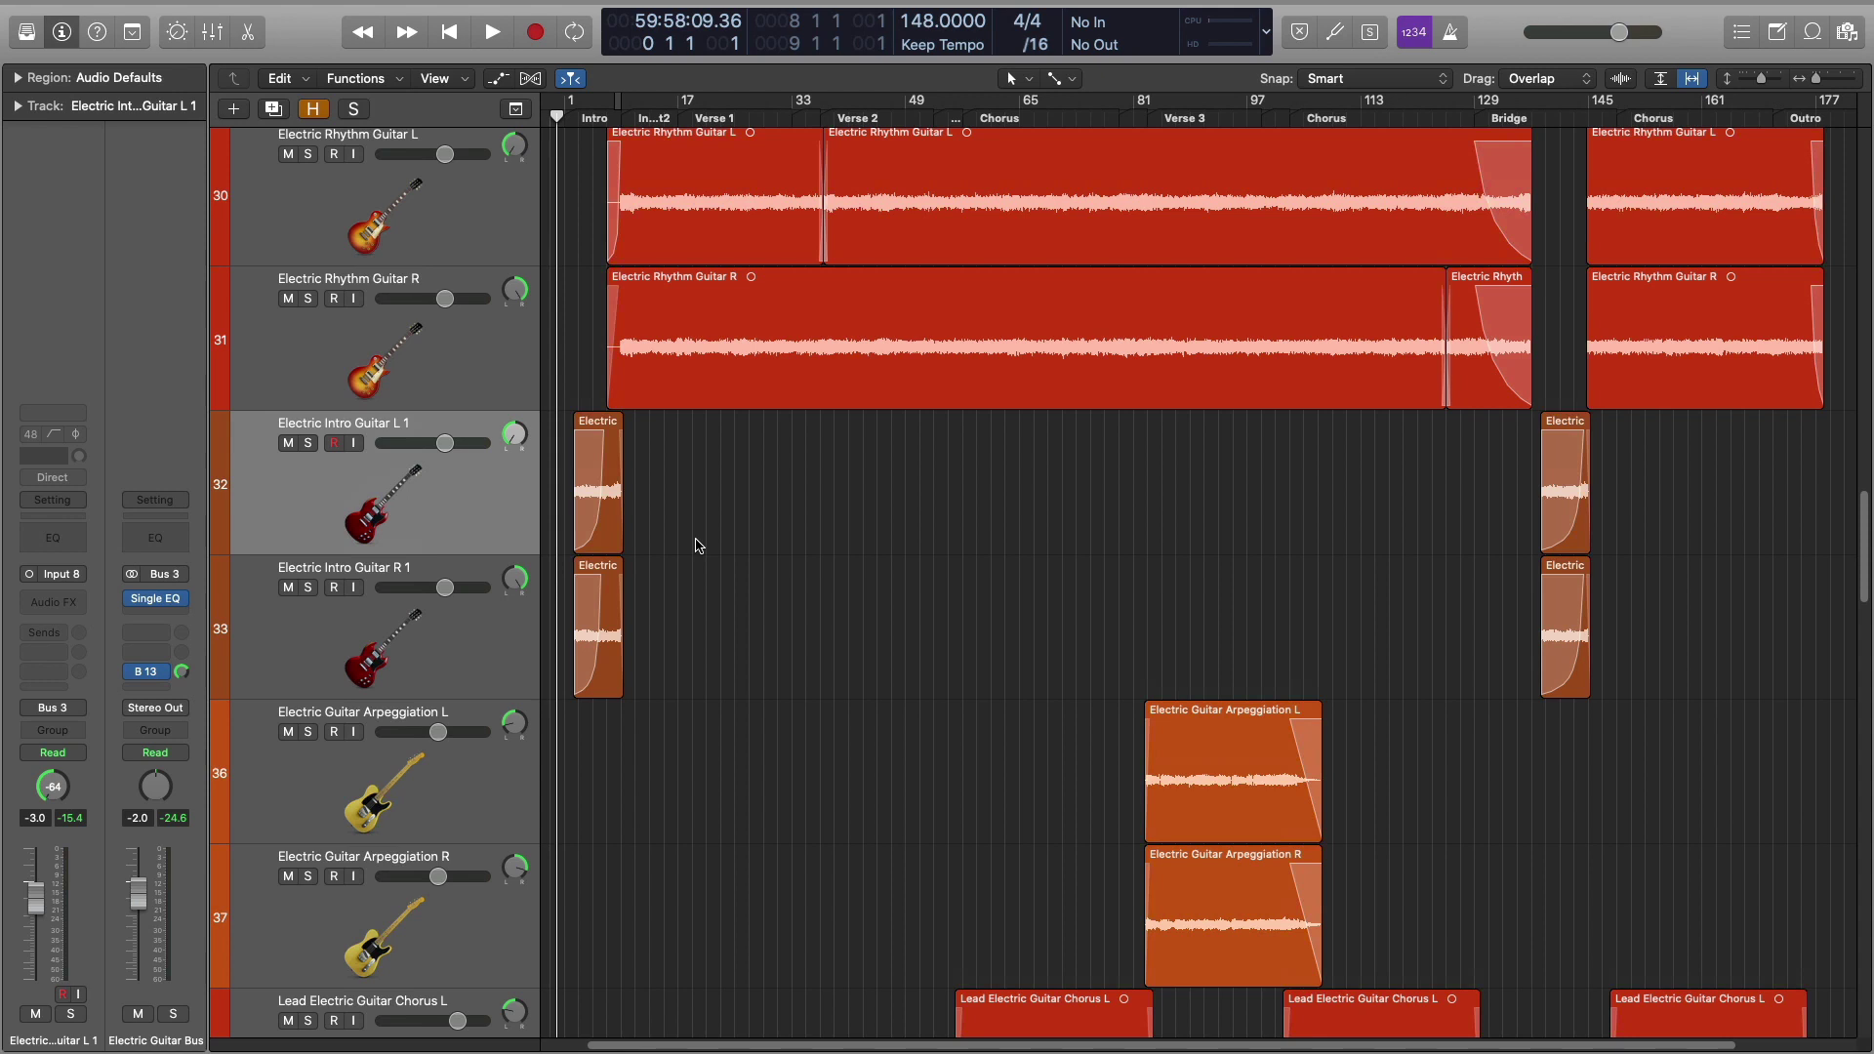
scroll(696, 542, "up", 10)
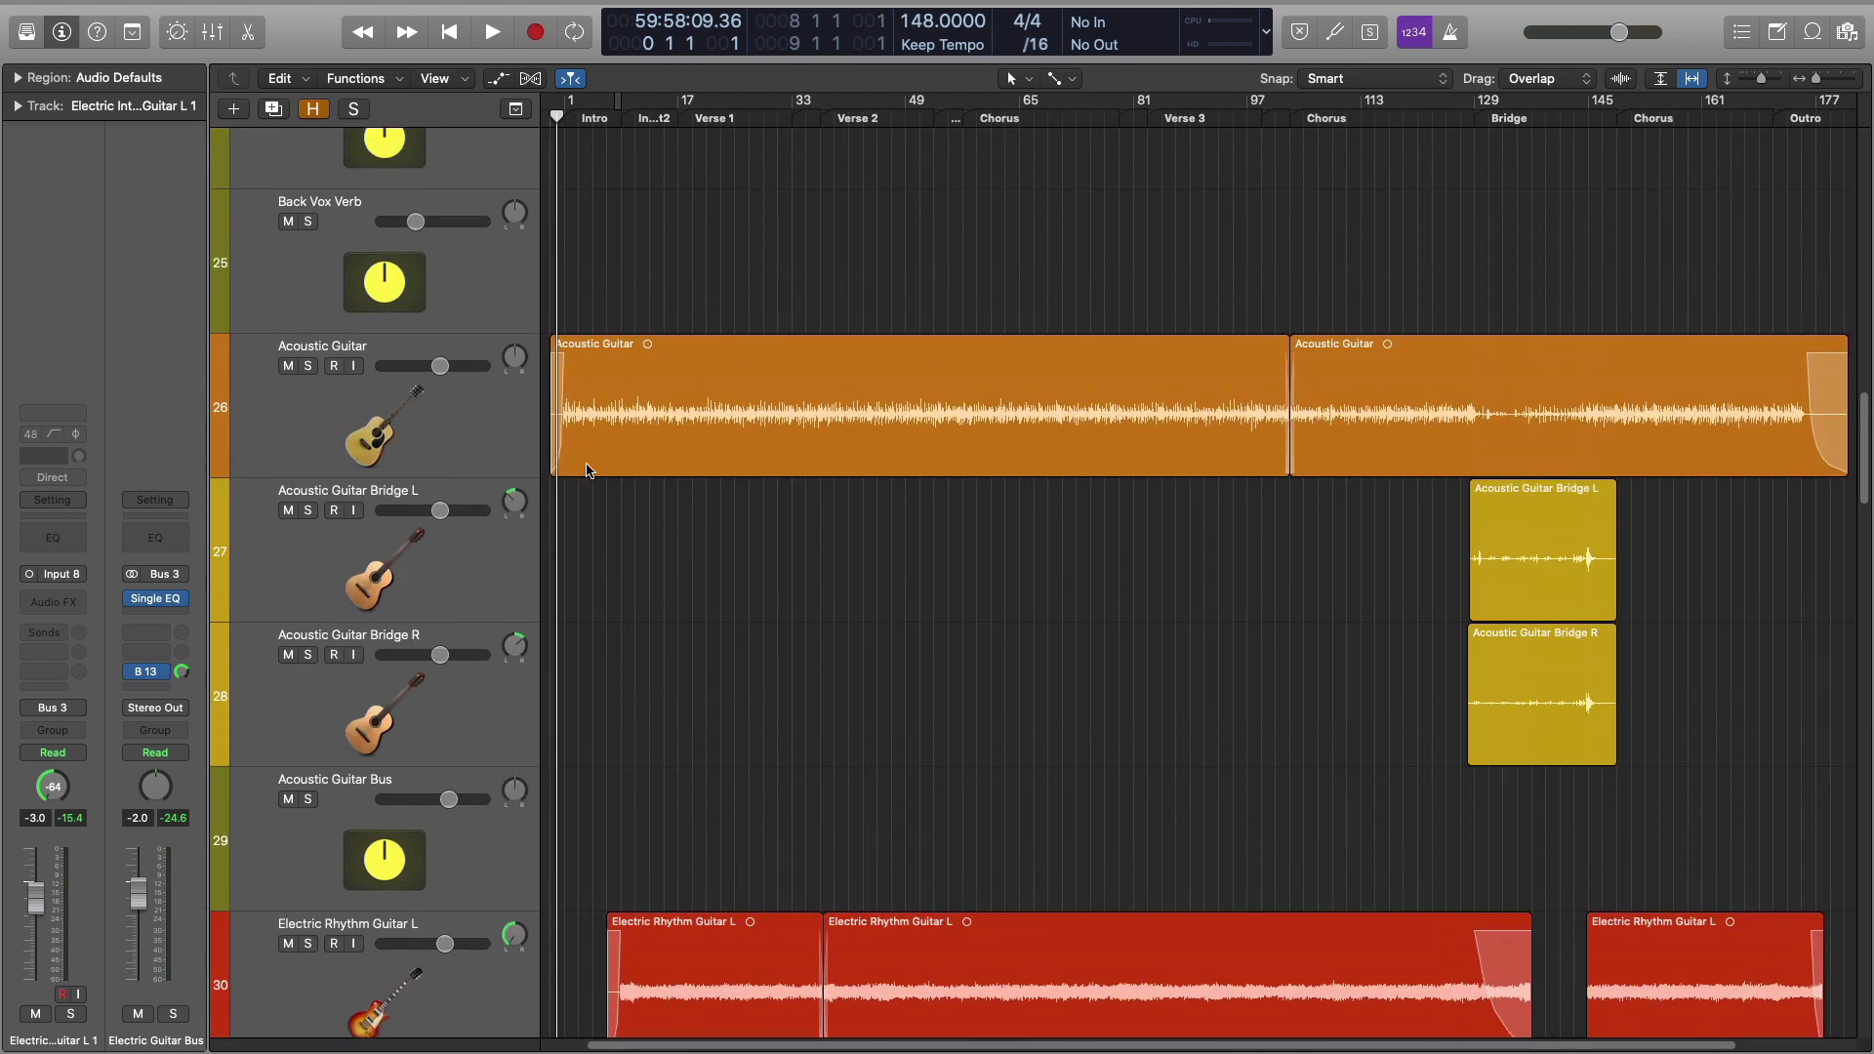
scroll(629, 576, "down", 10)
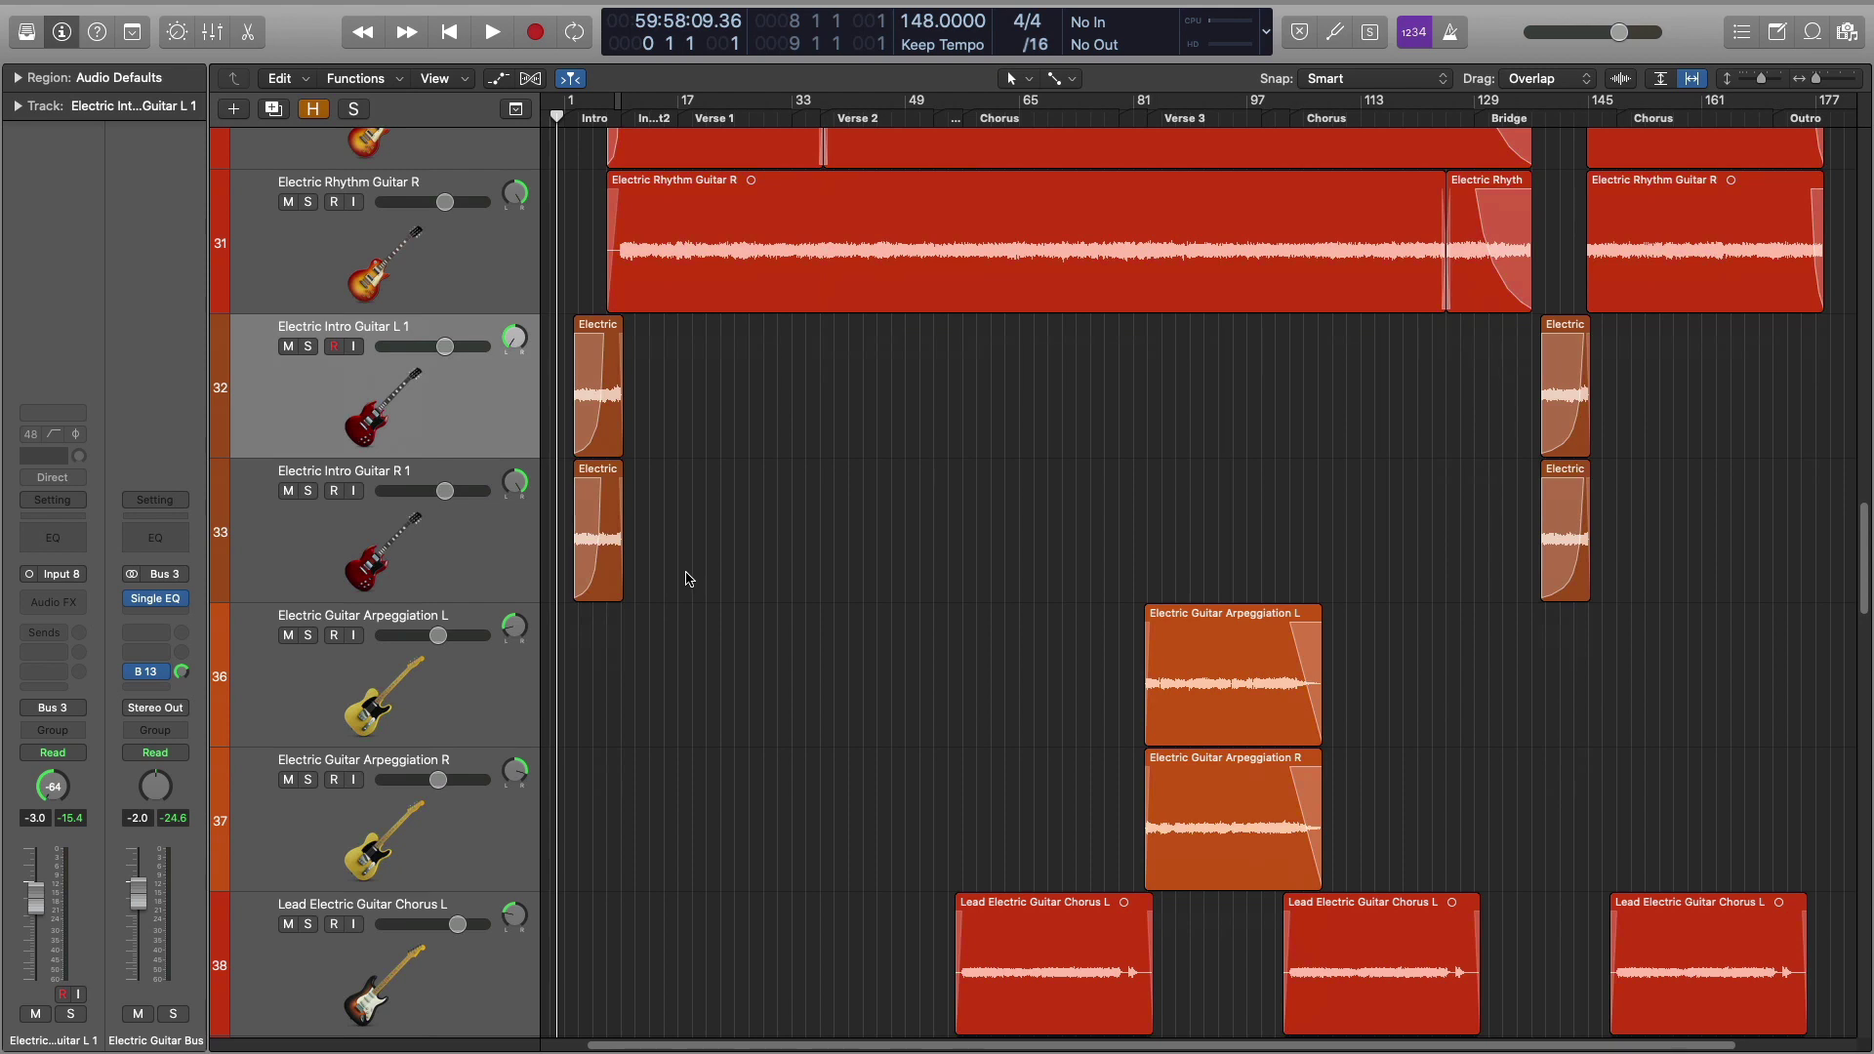
scroll(671, 454, "up", 3)
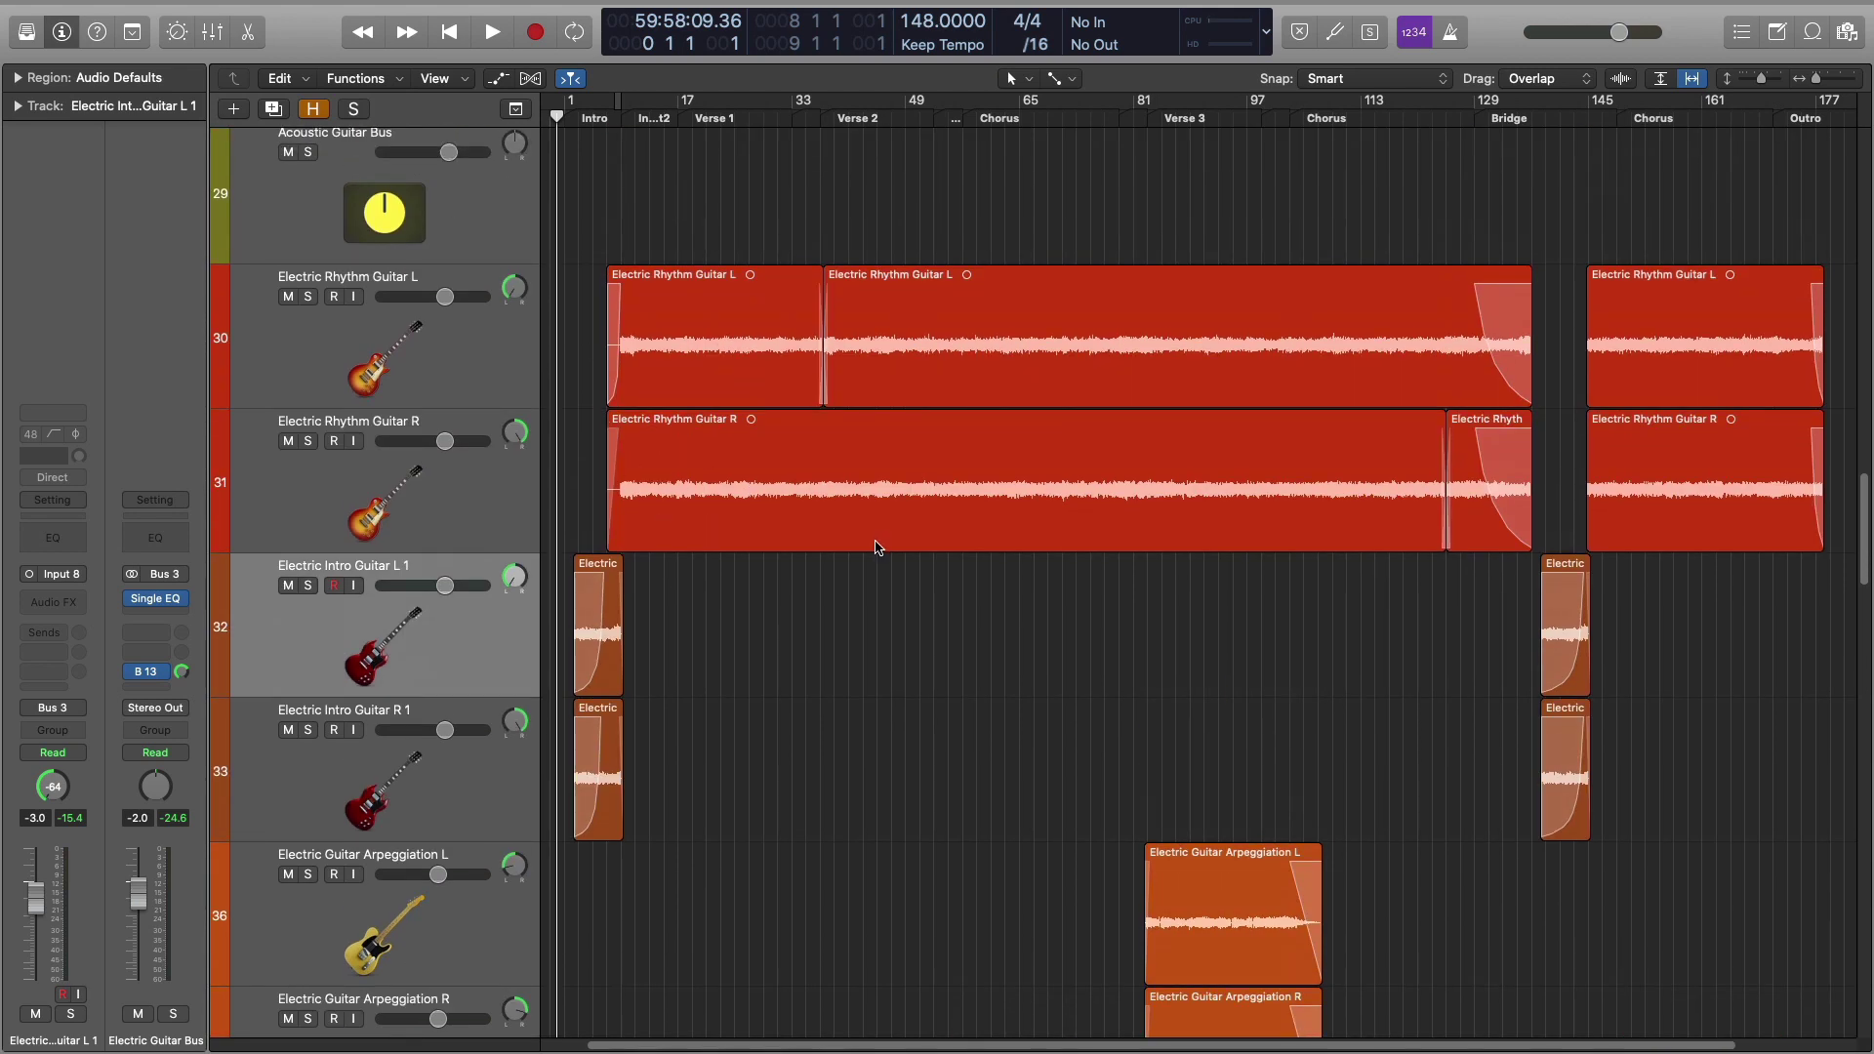
left_click(1511, 119)
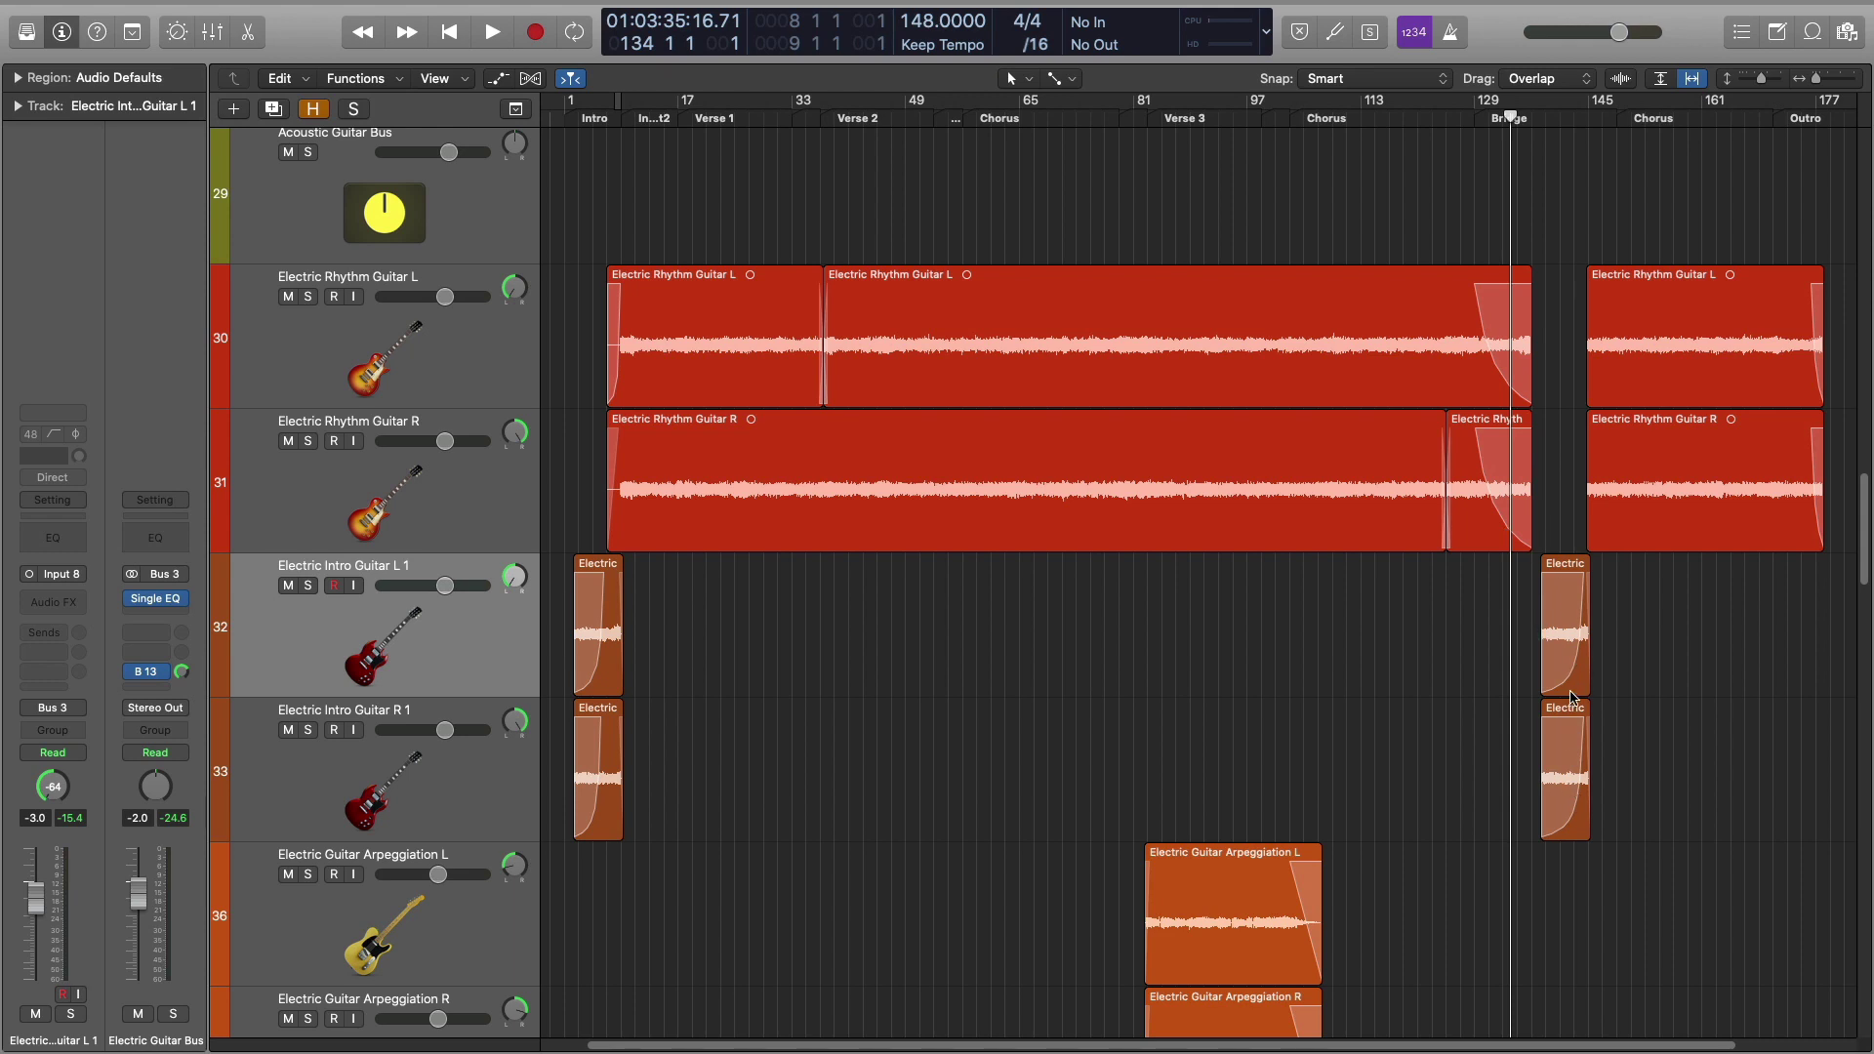
left_click_drag(1513, 117, 1533, 118)
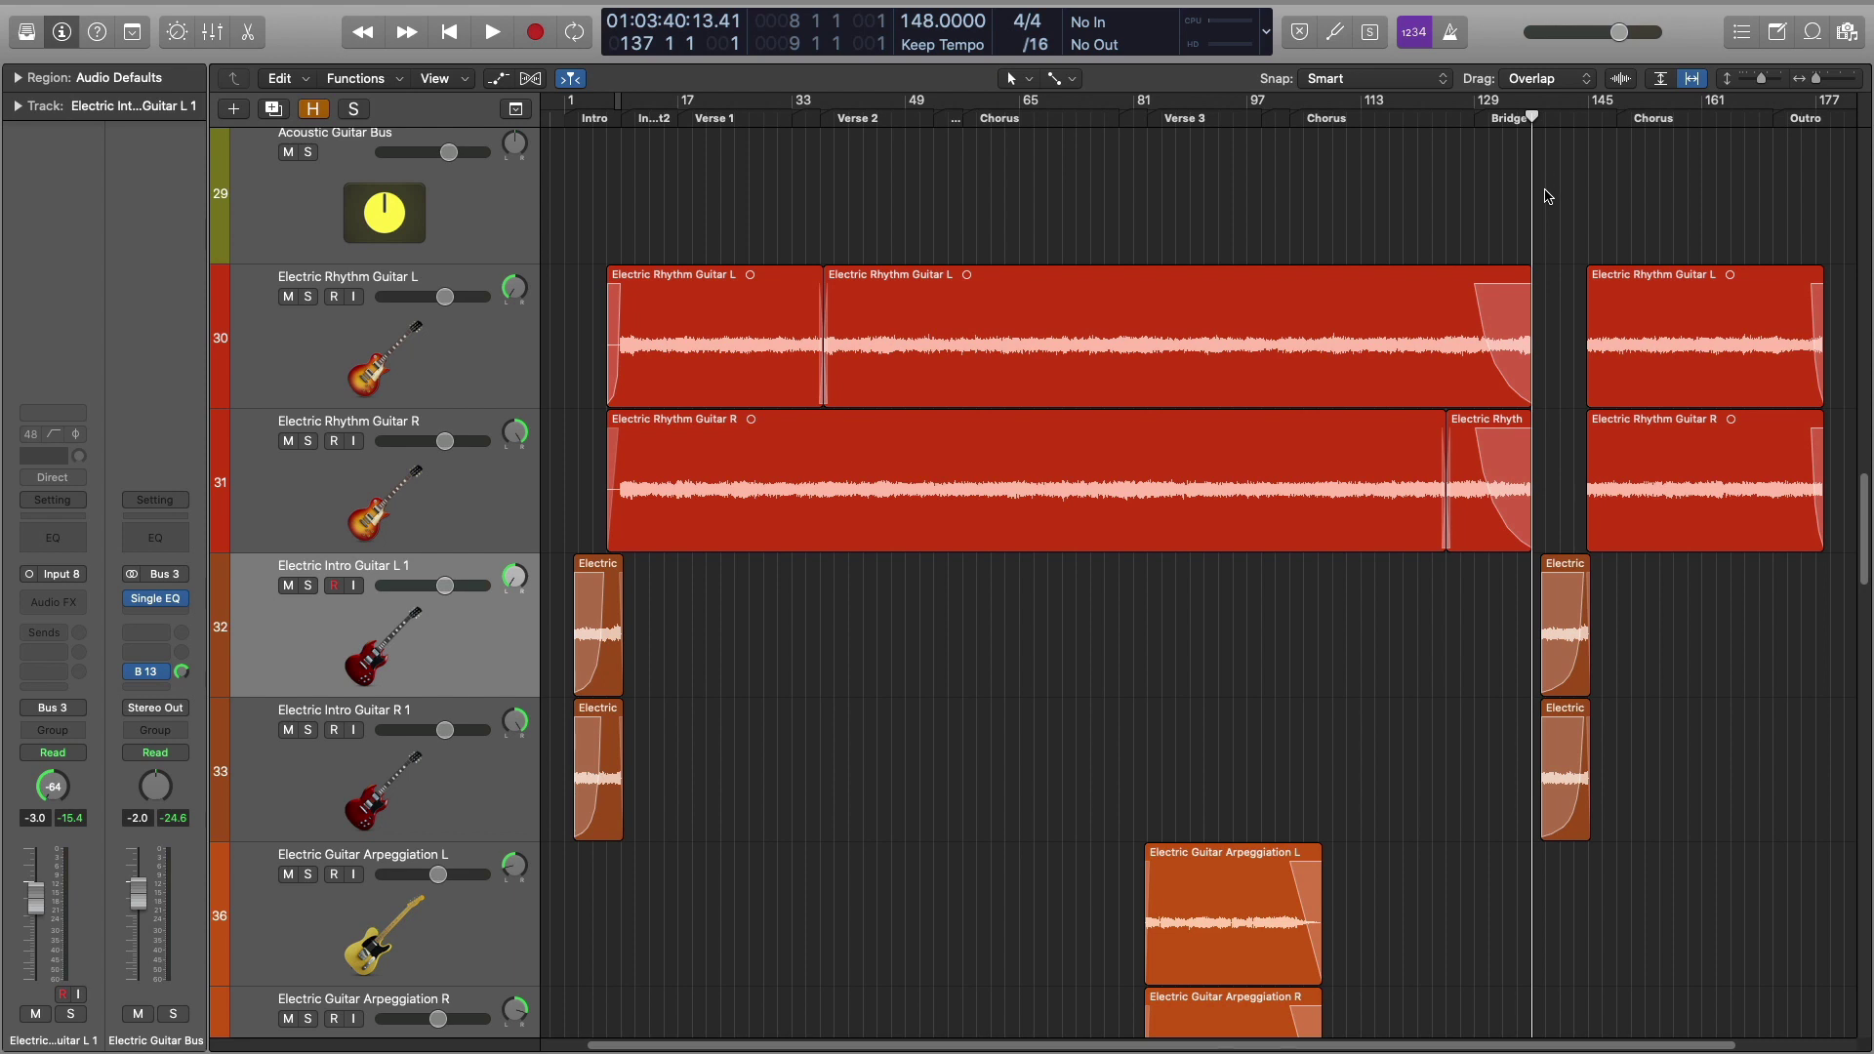
key("space")
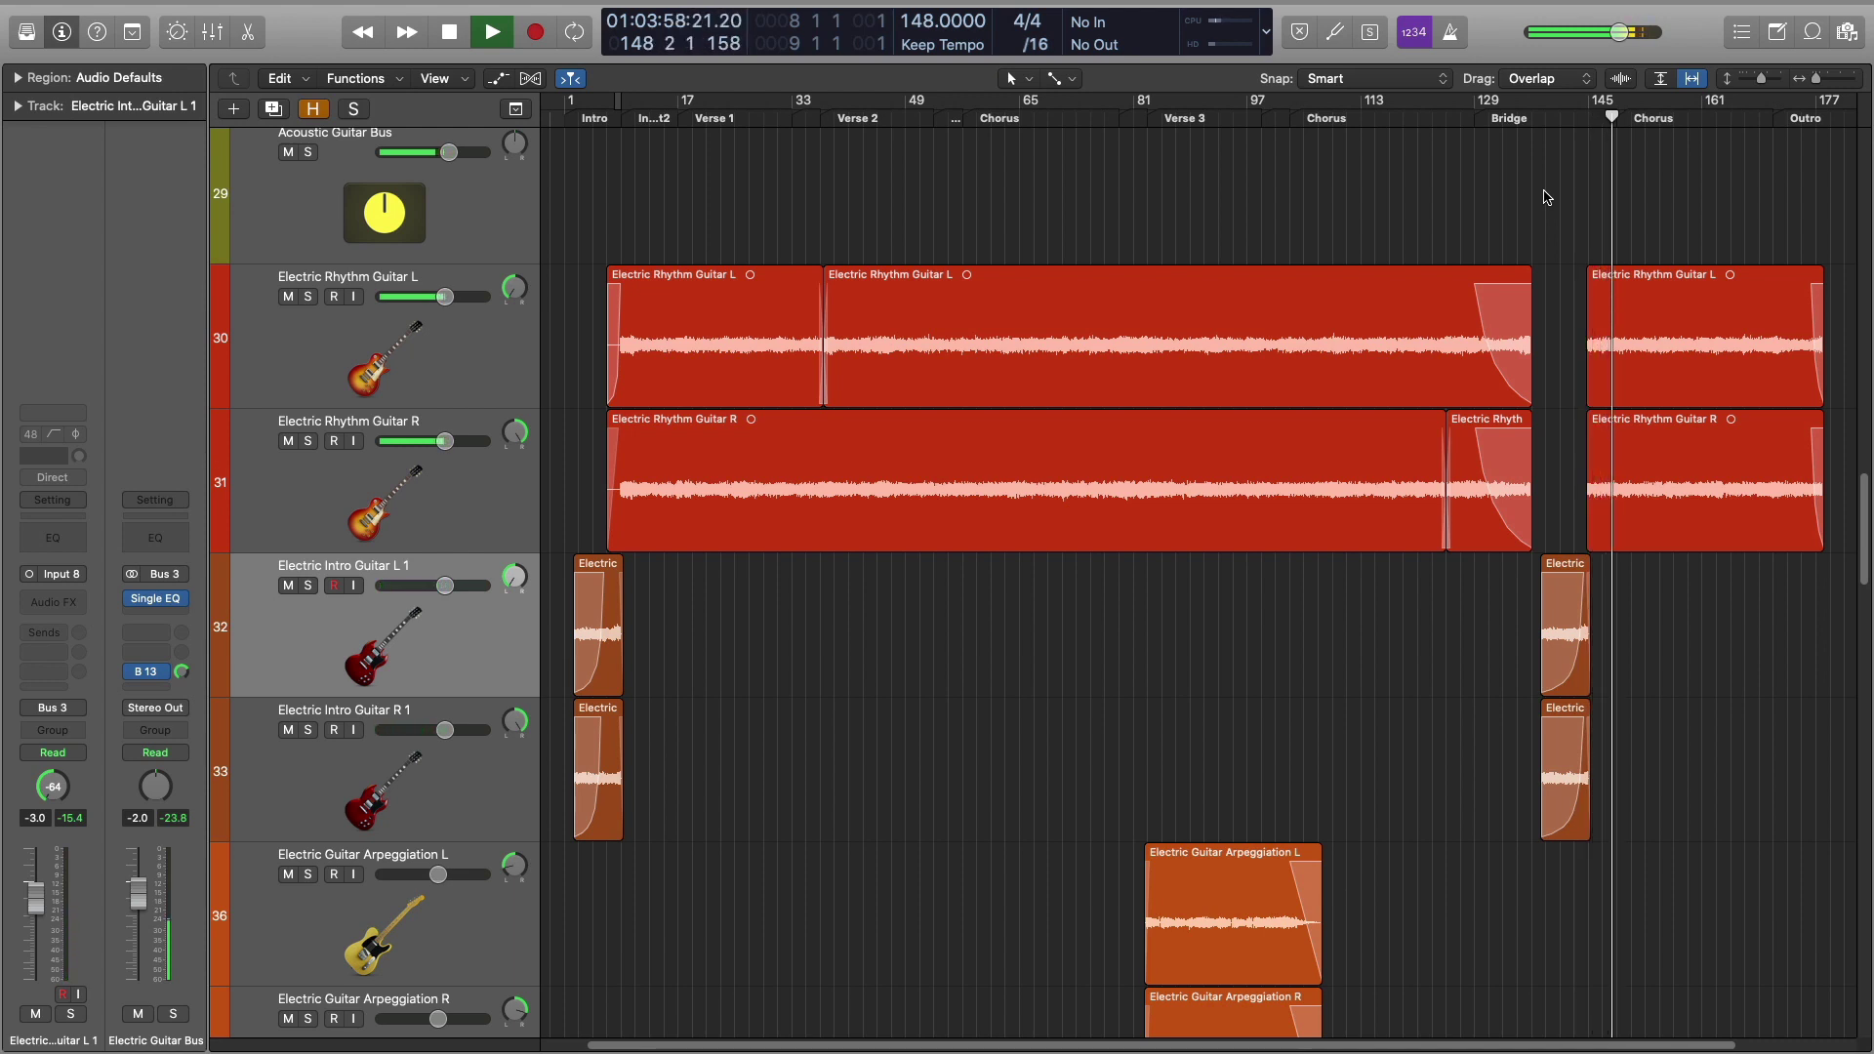
key("space")
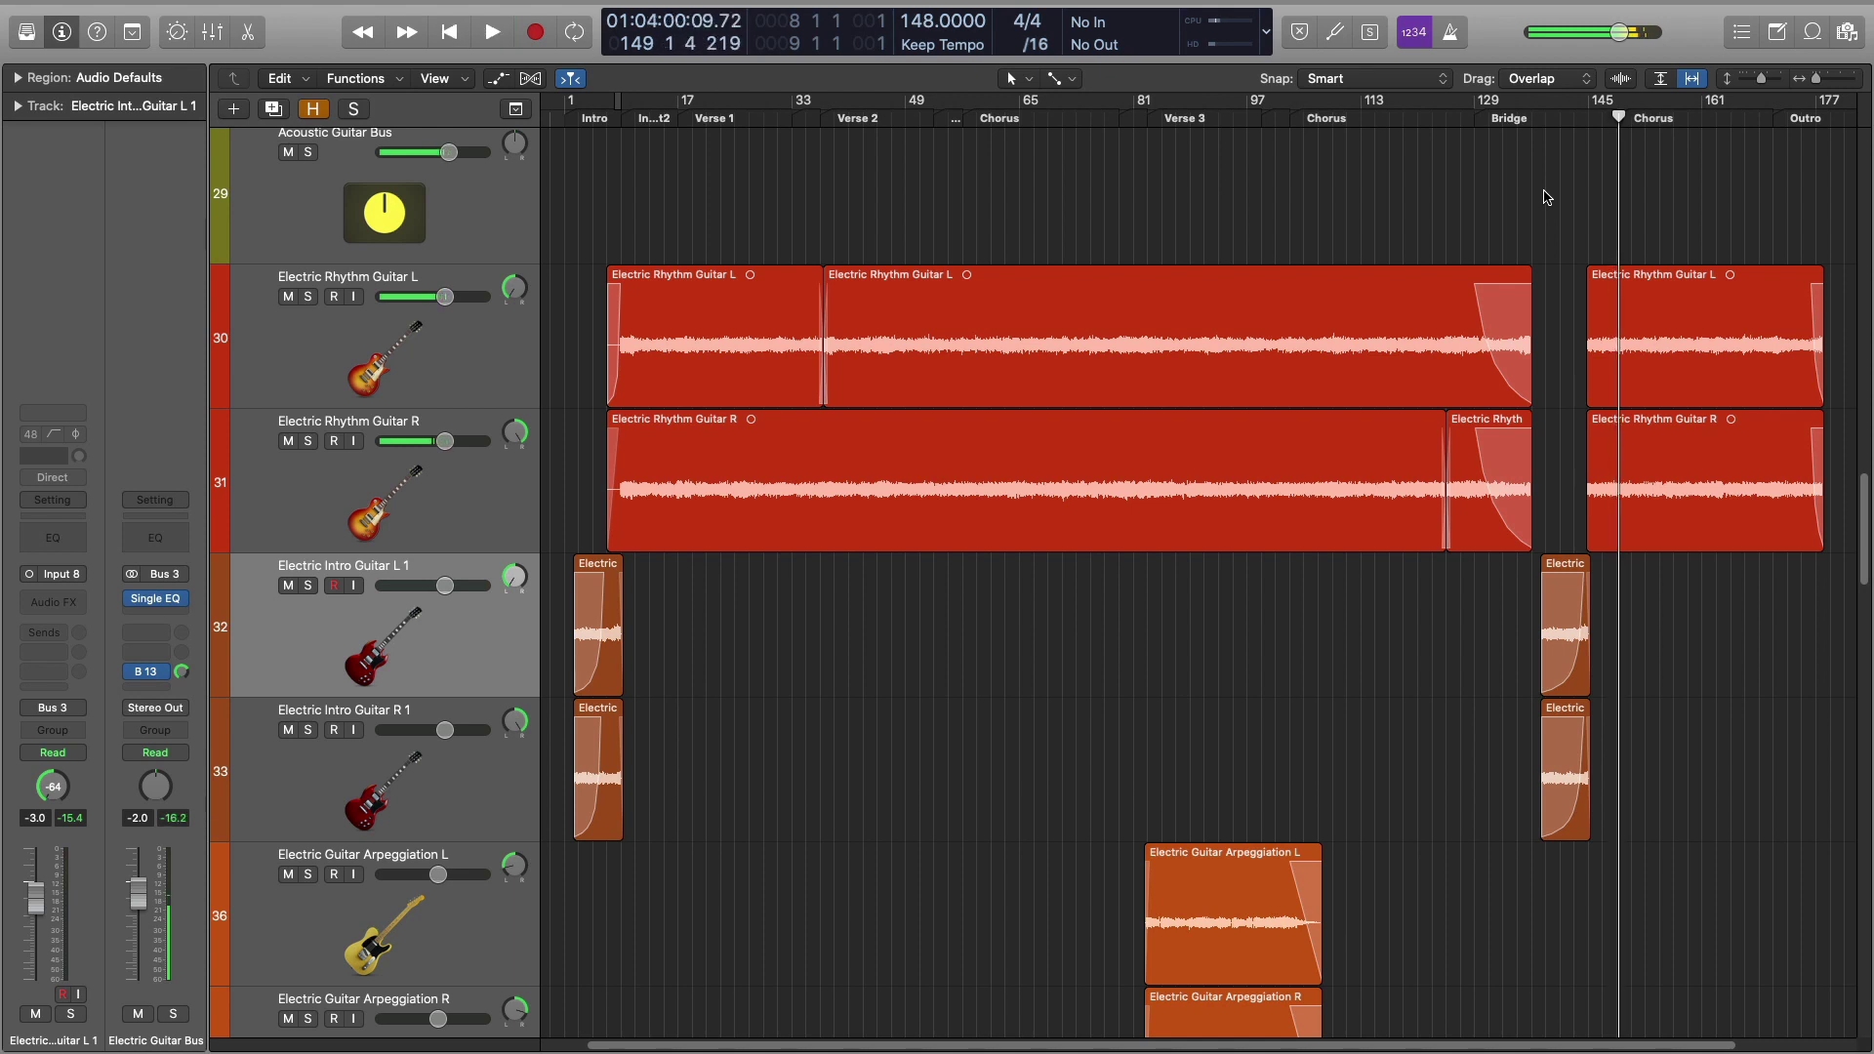
Step: Place the playhead at bar 145 where the last Chorus starts, and move it back to bar 138 at the second intro guitar regions
scroll(1561, 283, "down", 10)
scroll(1558, 307, "up", 10)
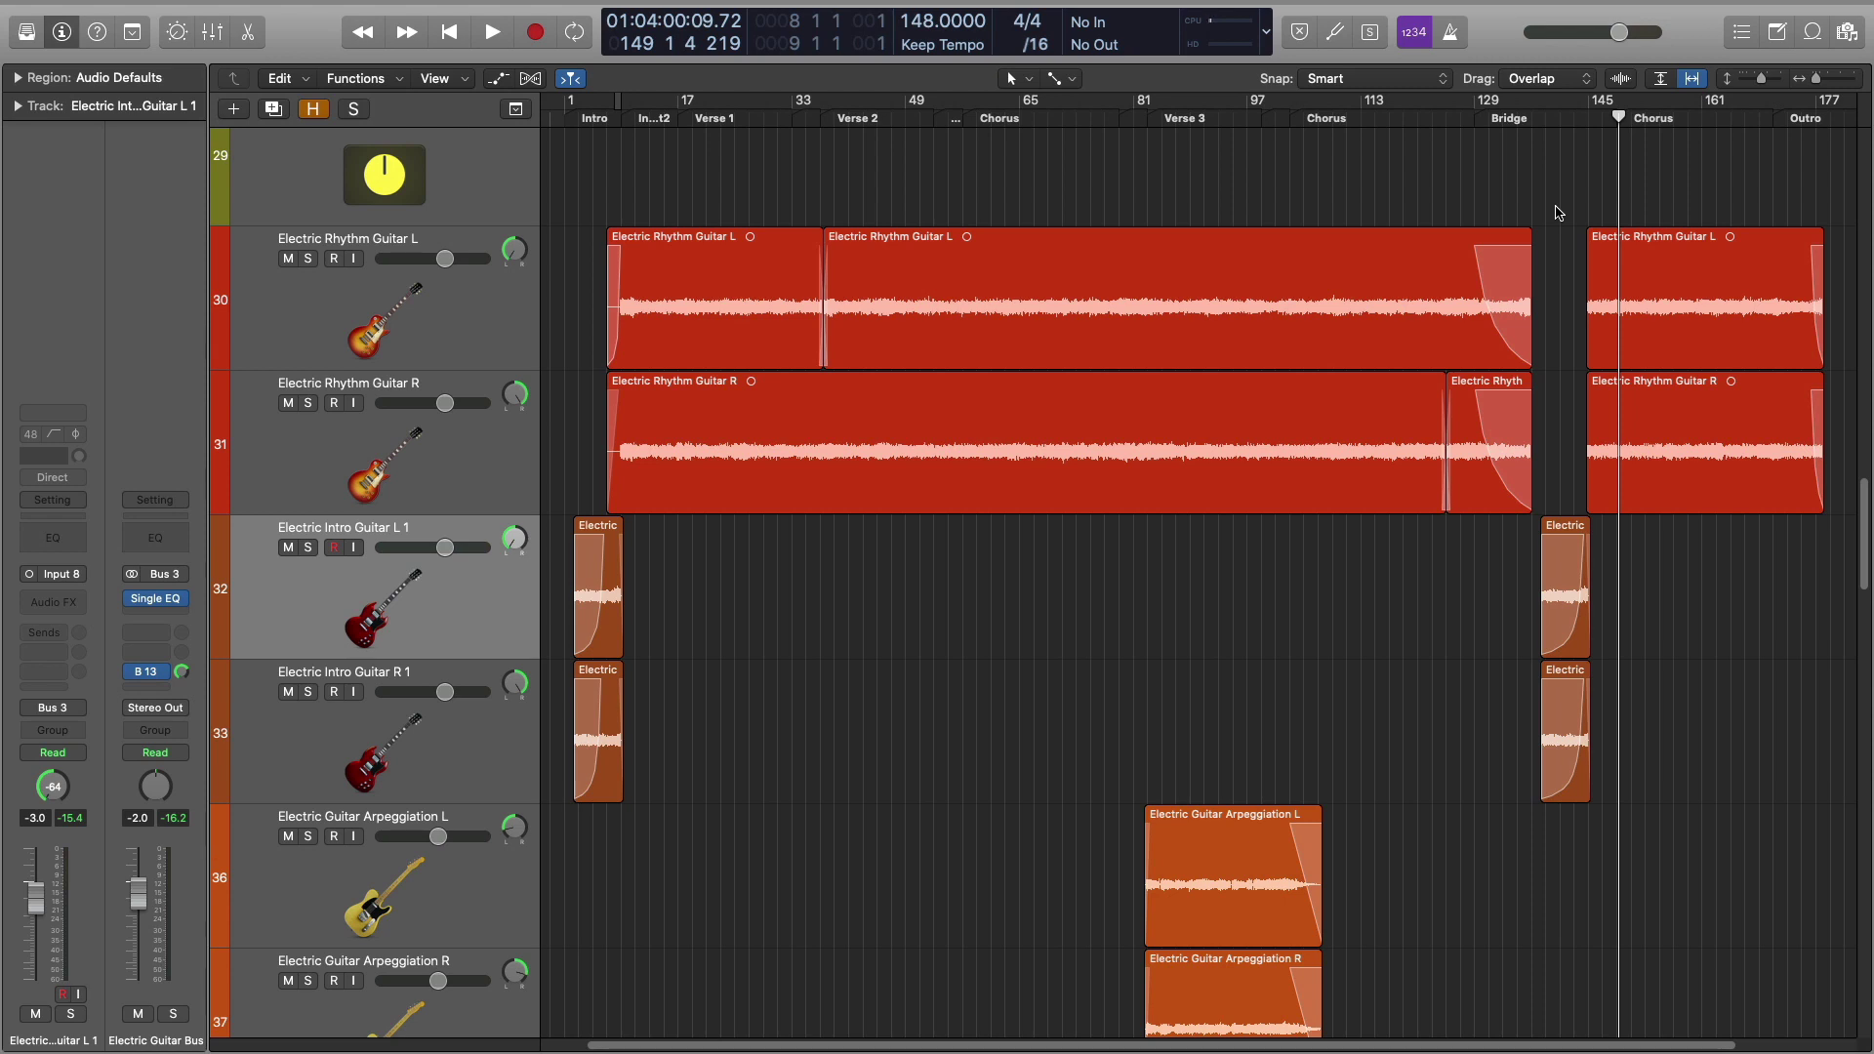
left_click(1490, 118)
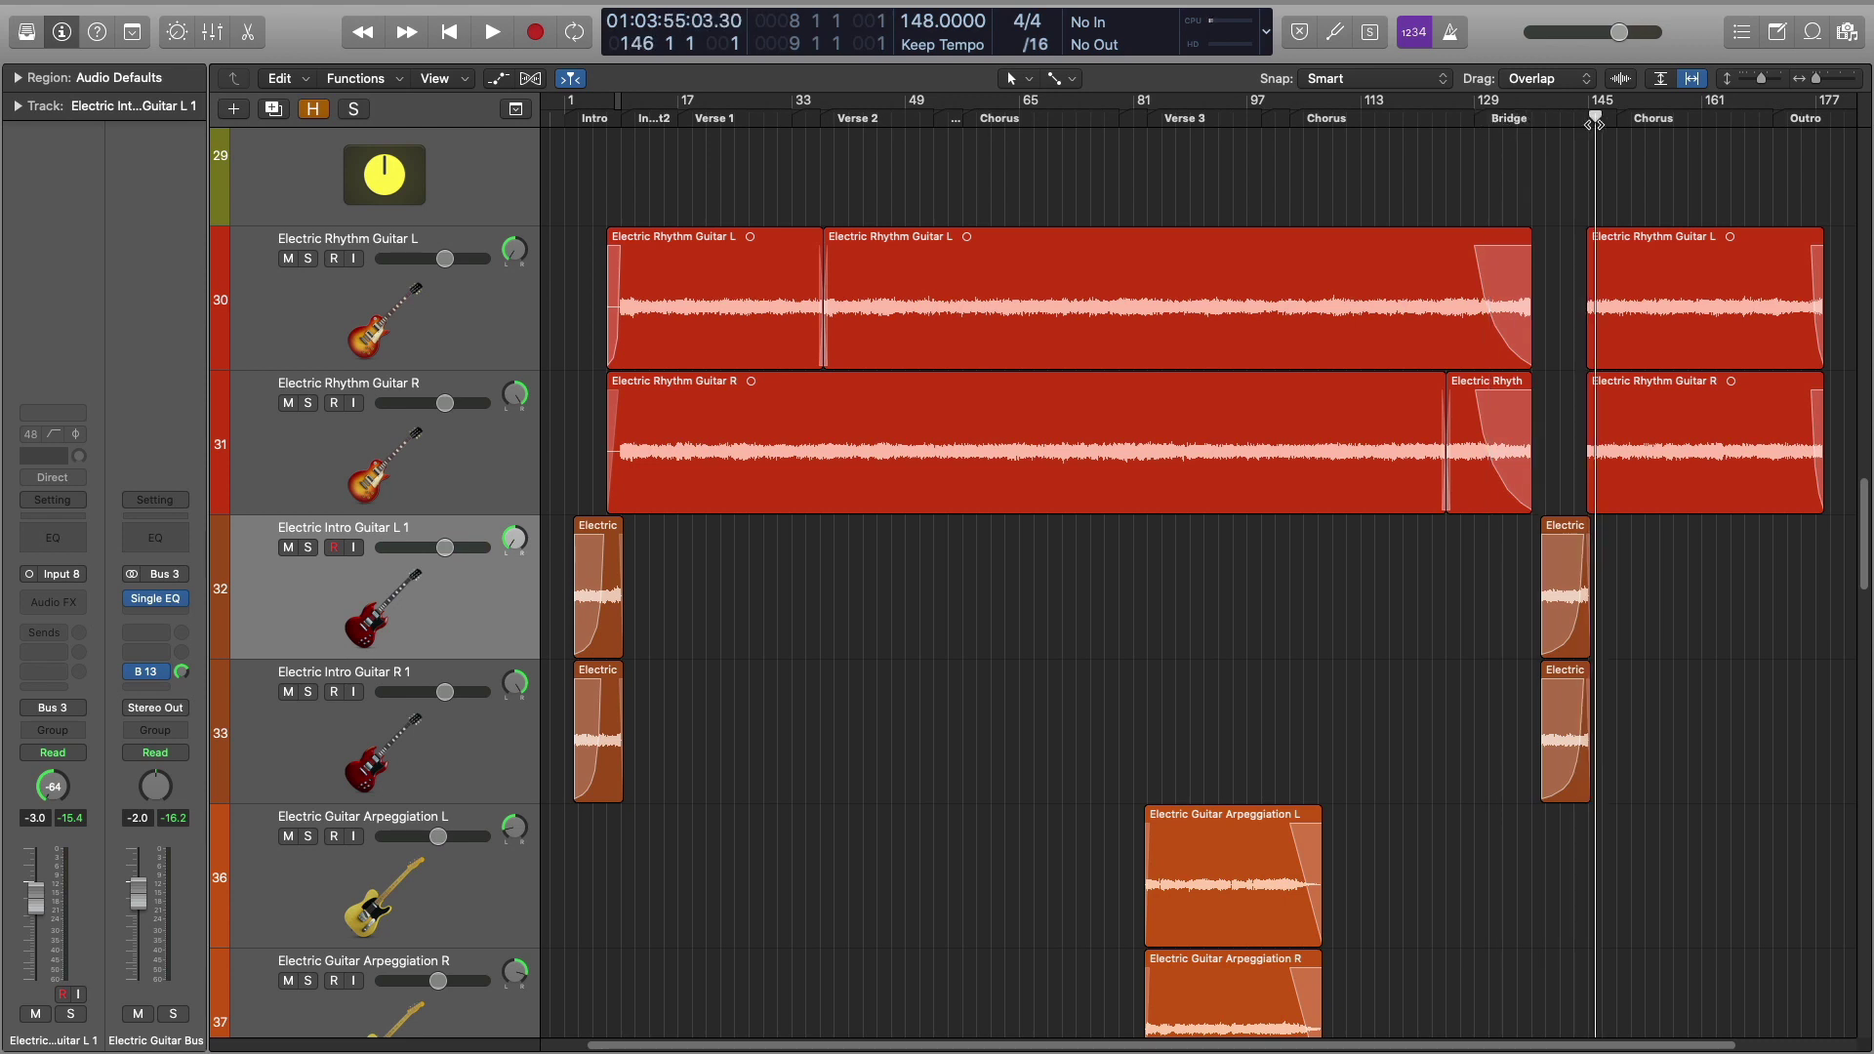
mouse_move(1595, 124)
left_mouse_down()
mouse_move(1623, 124)
mouse_move(1588, 124)
left_mouse_up()
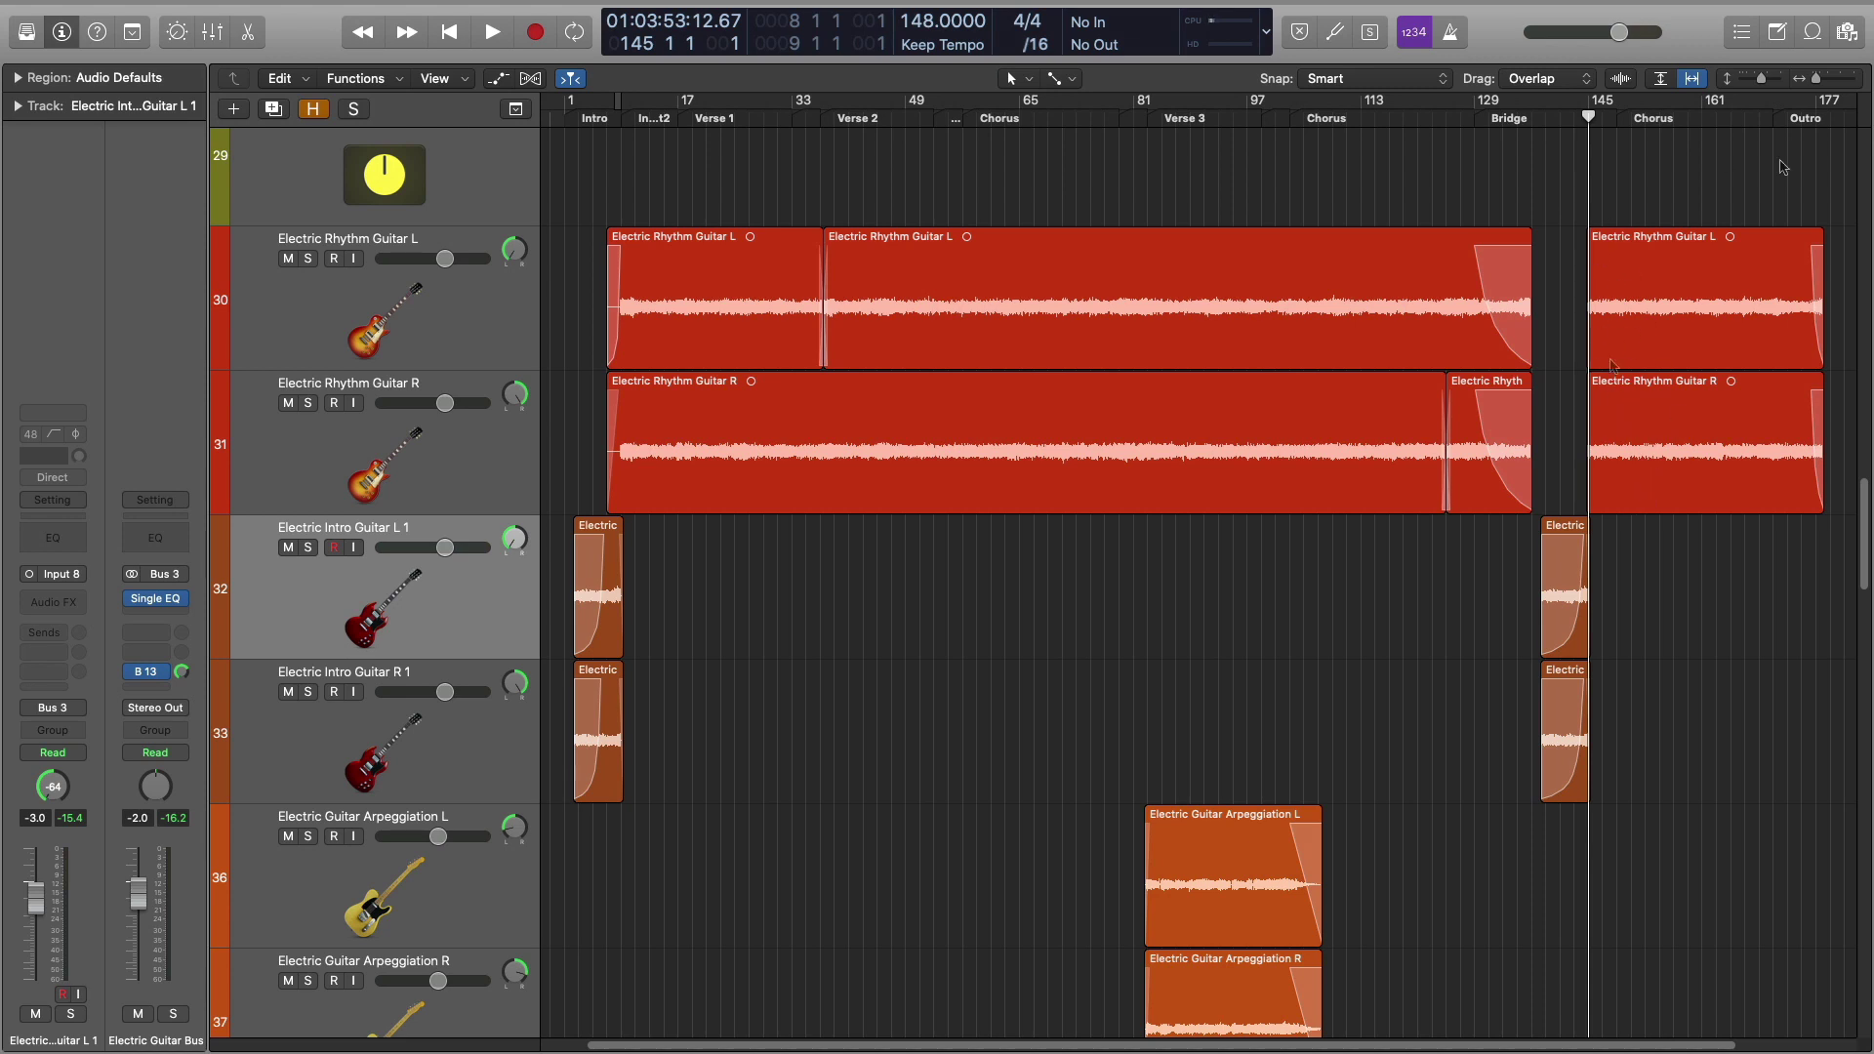
left_click(1539, 119)
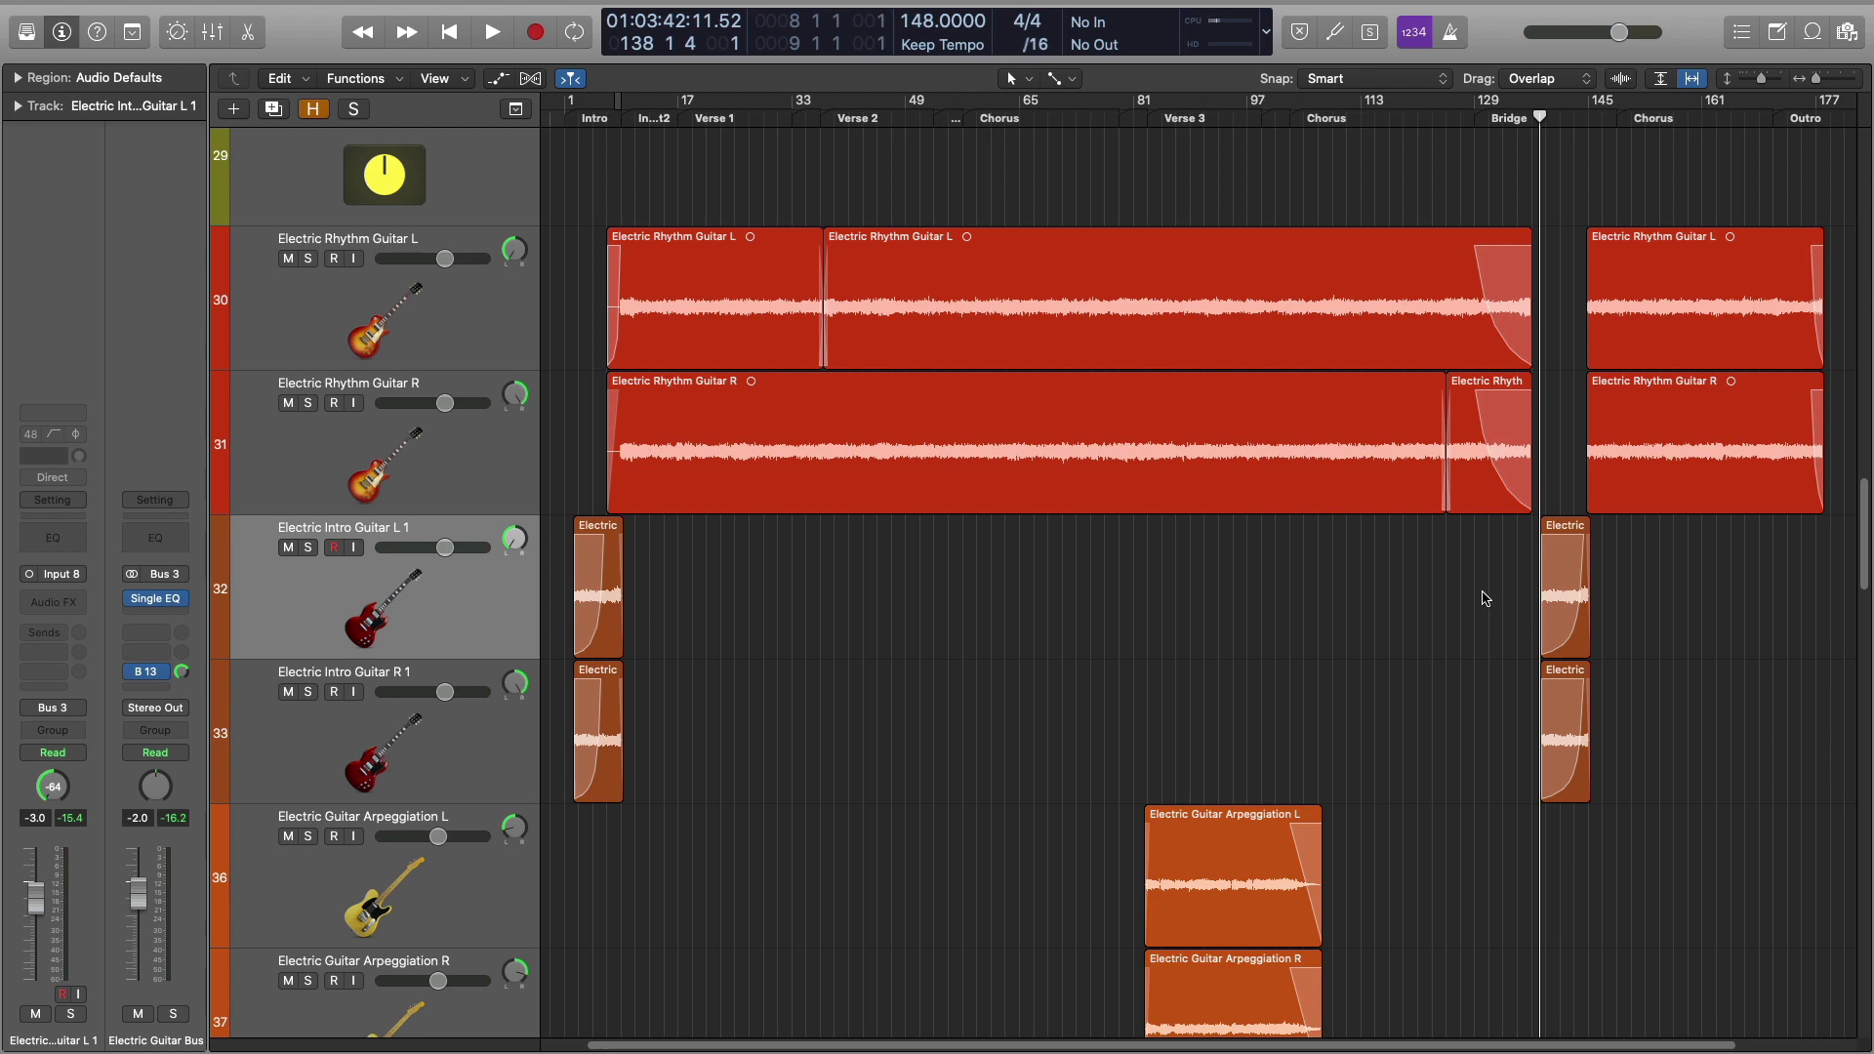
Step: Check the fade and Reverse settings of the two intro guitar regions at bar 138
left_click_drag(1480, 592, 1710, 771)
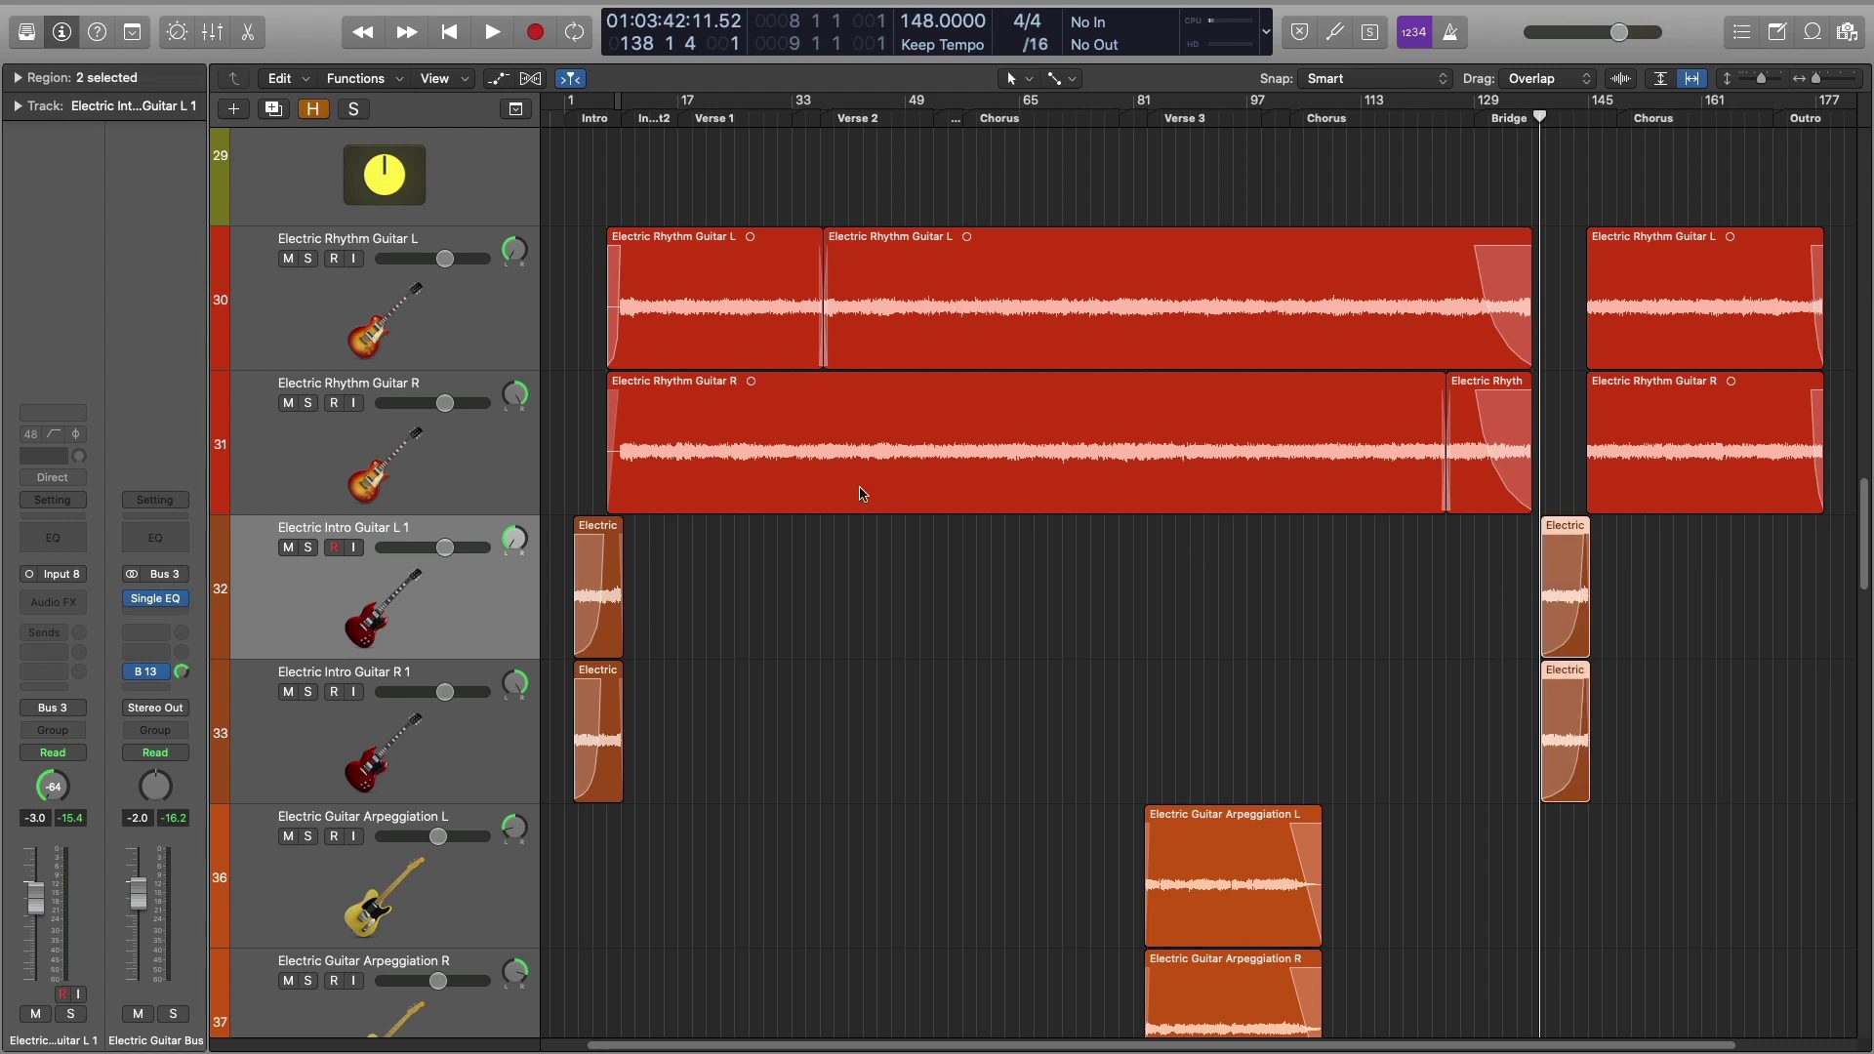
left_click(19, 76)
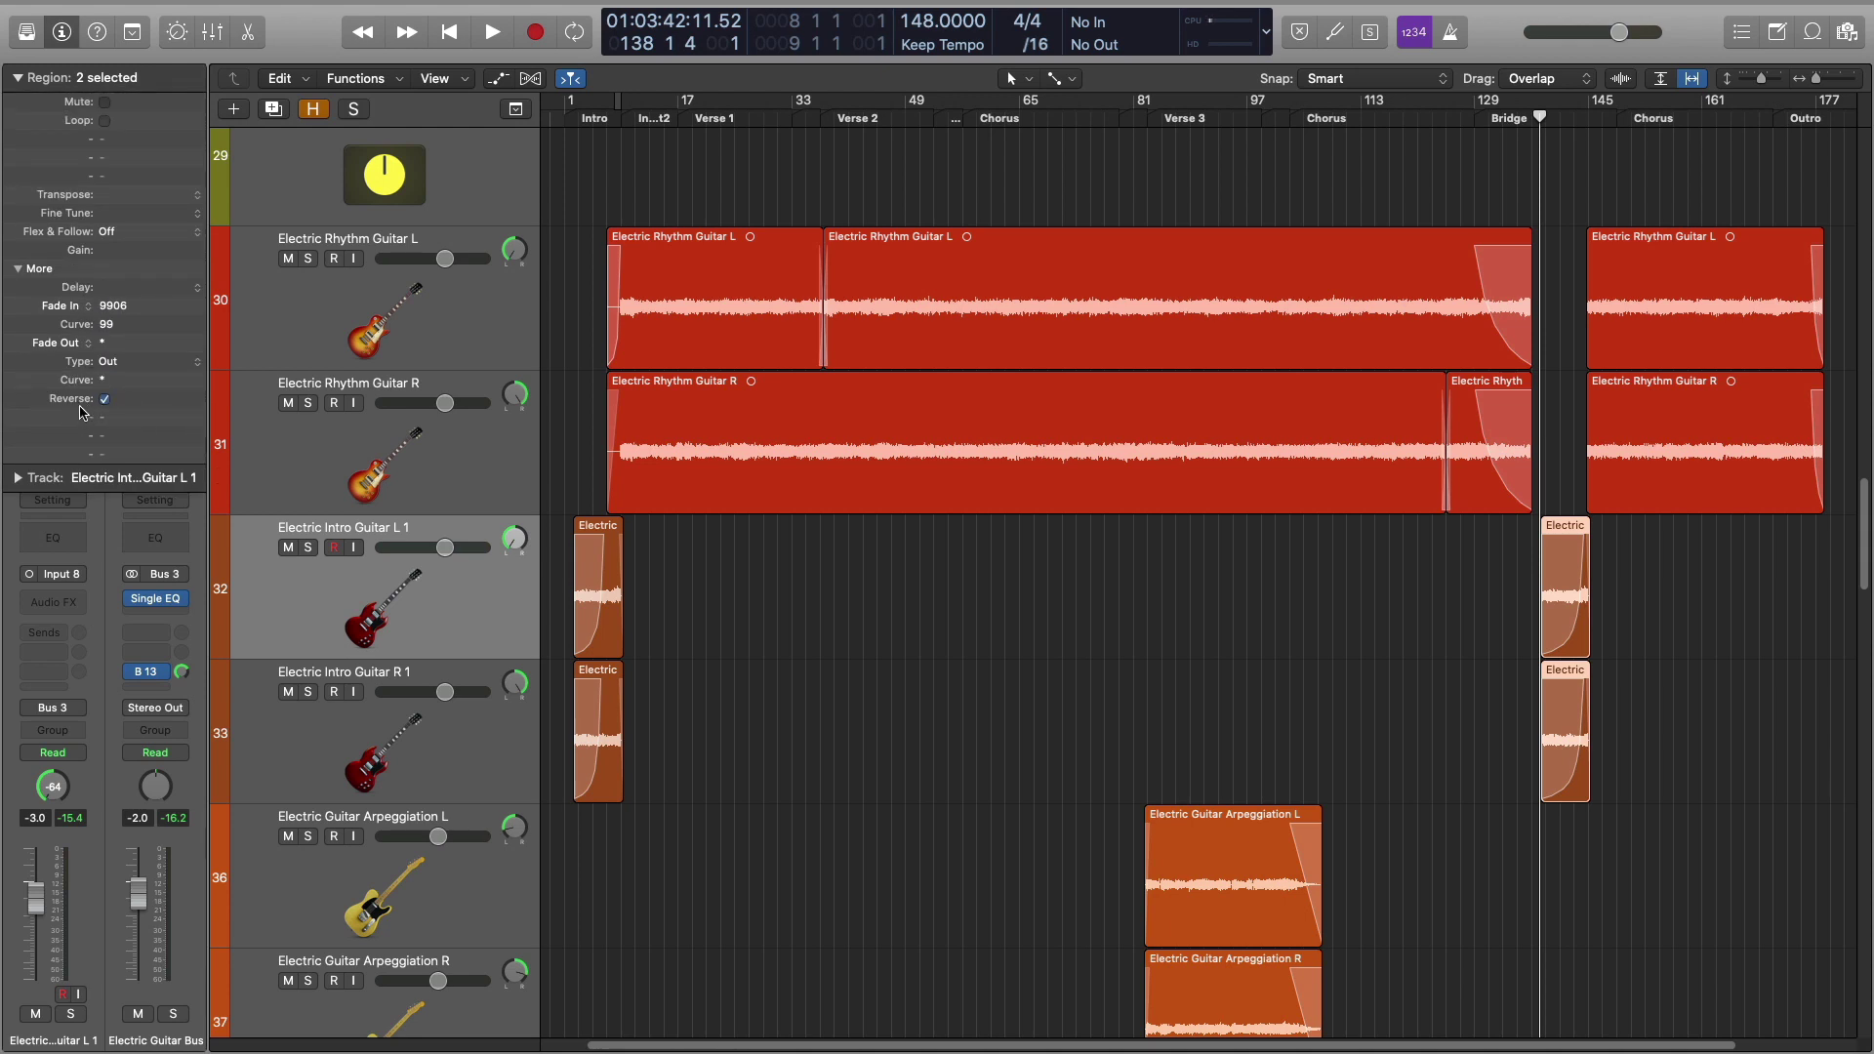
left_click(13, 77)
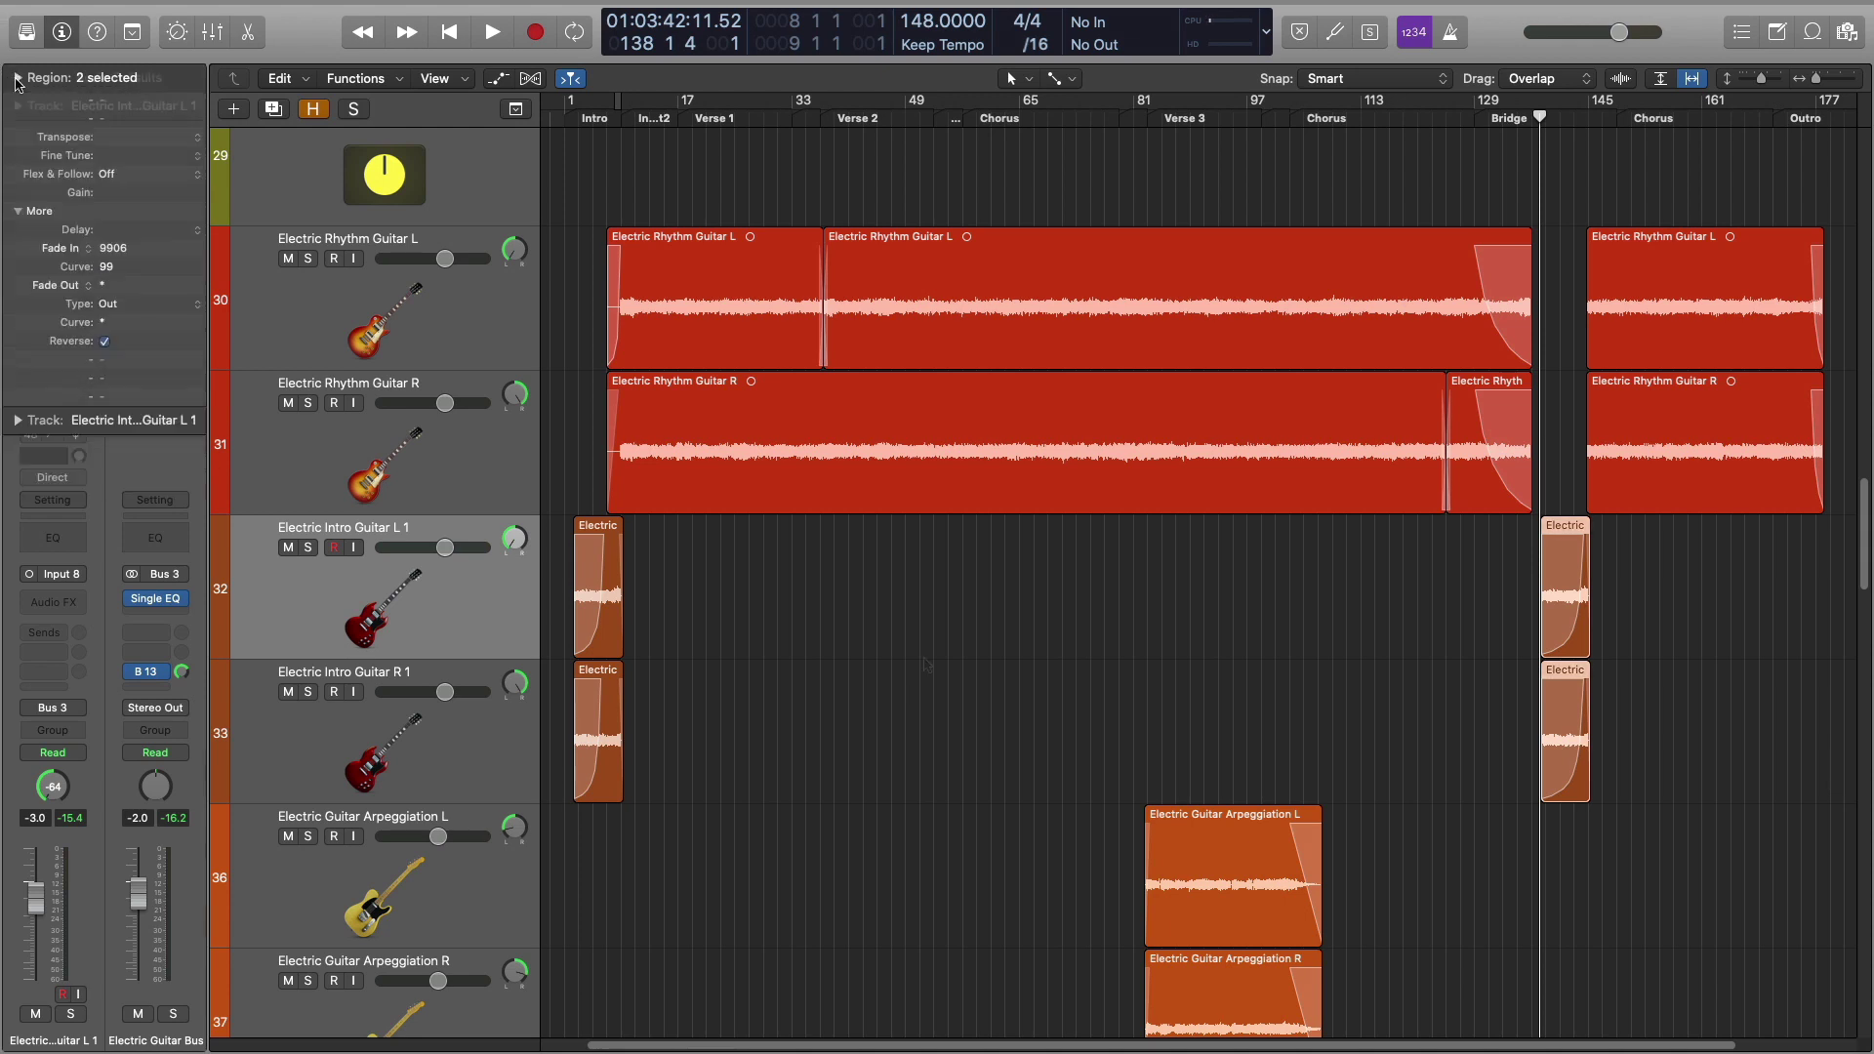
left_click(1242, 635)
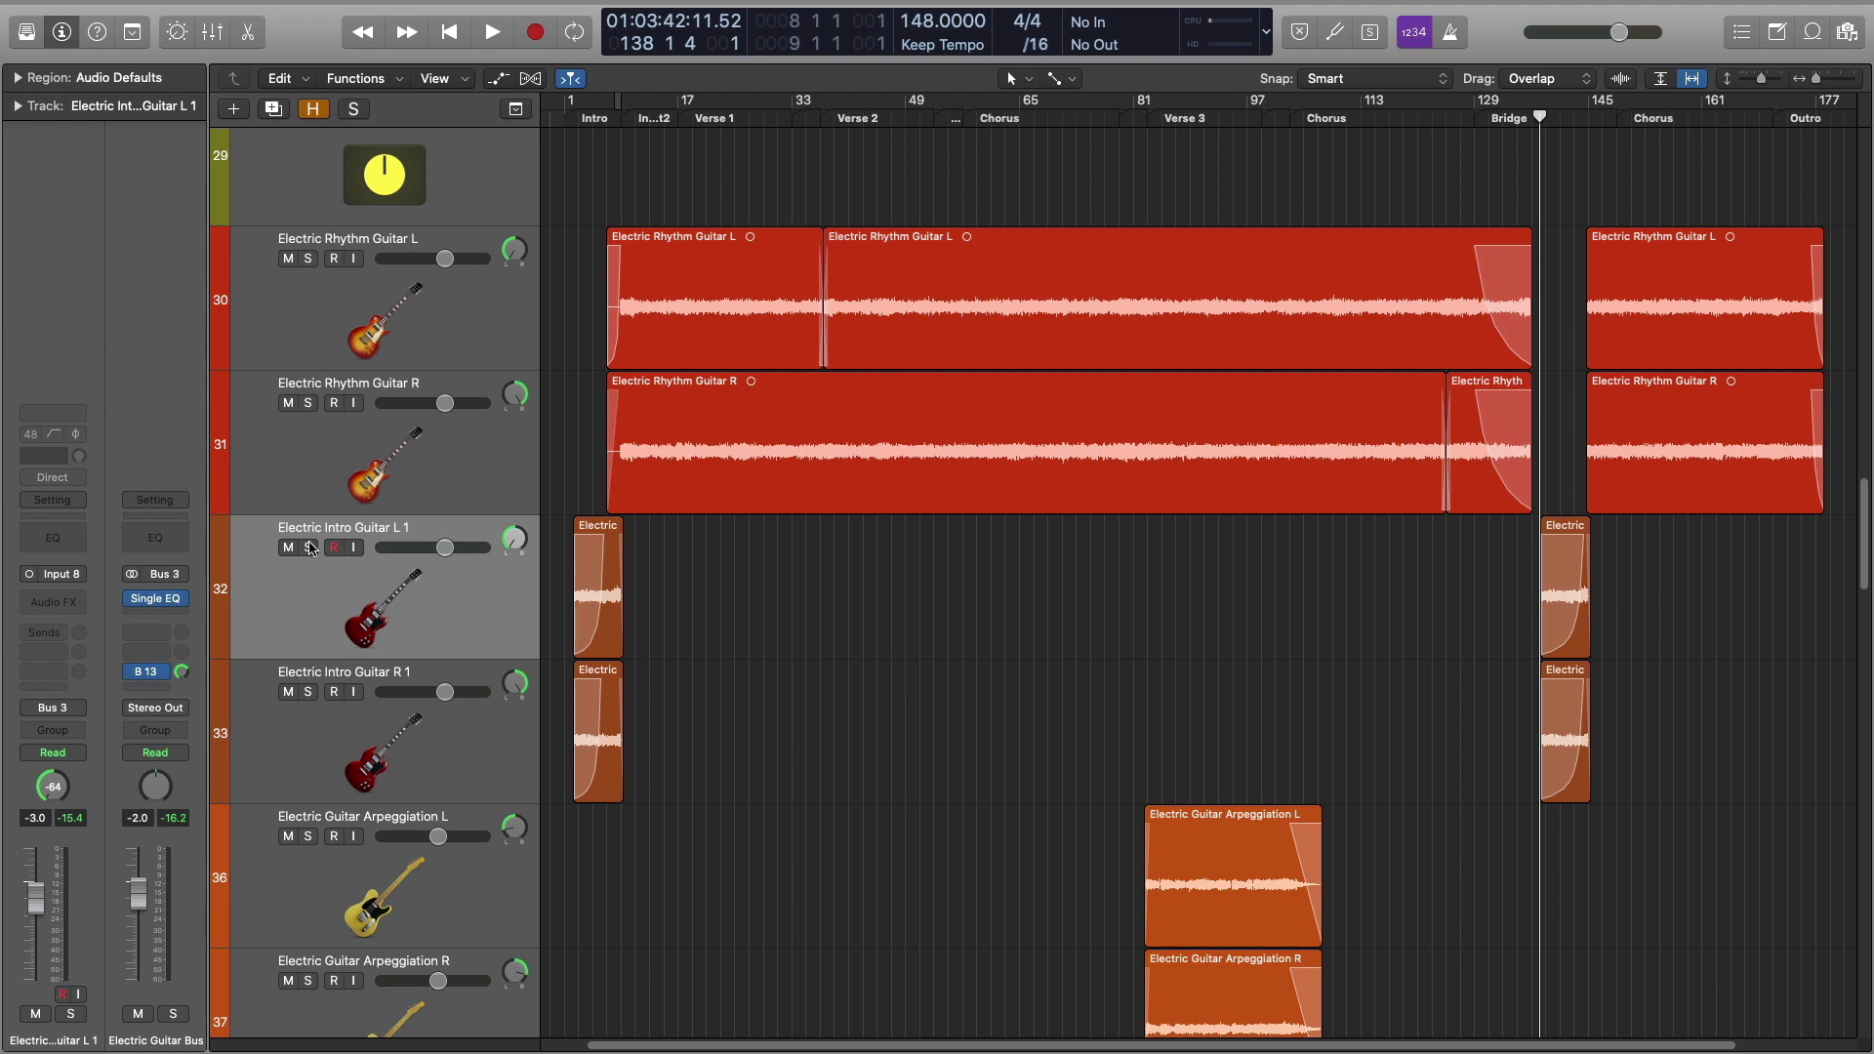
Step: Solo both Electric Intro Guitar tracks, play their regions from bar 138, and unsolo the tracks
left_click_drag(310, 548, 315, 744)
key("space")
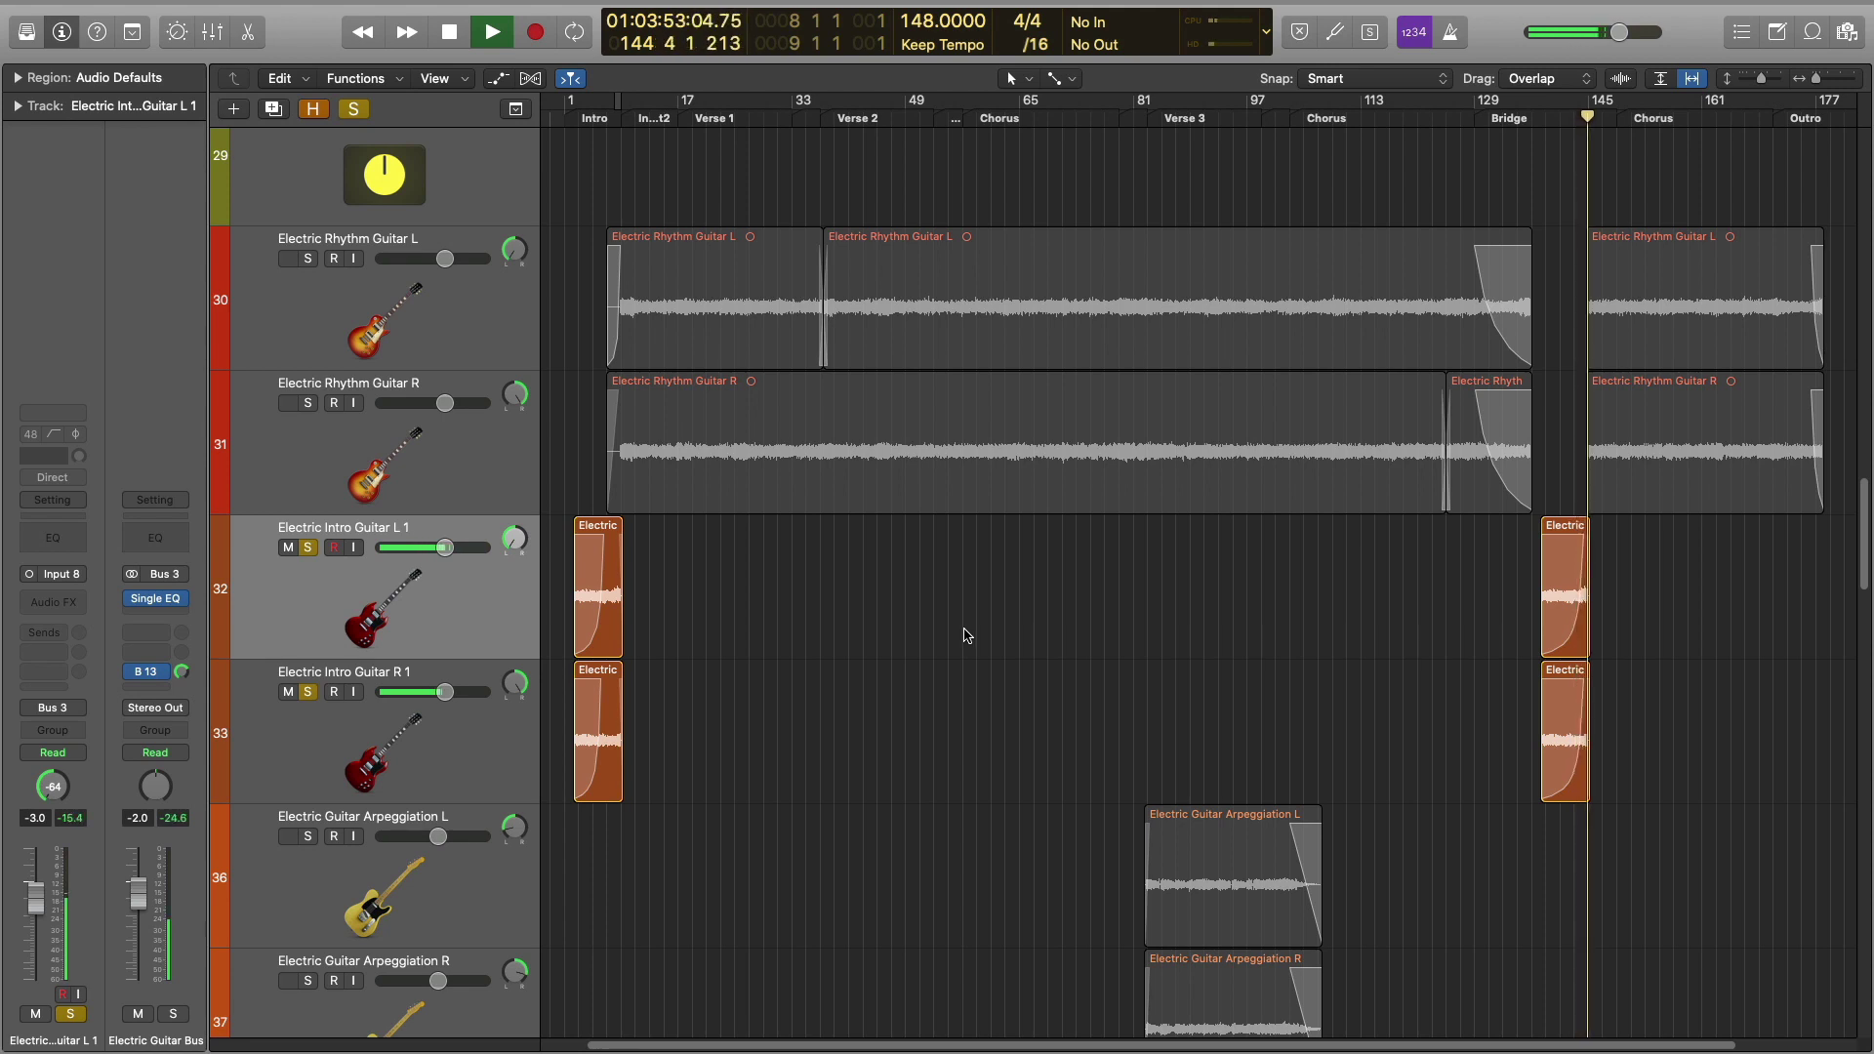
key("space")
key("ctrl+m")
key("ctrl+s")
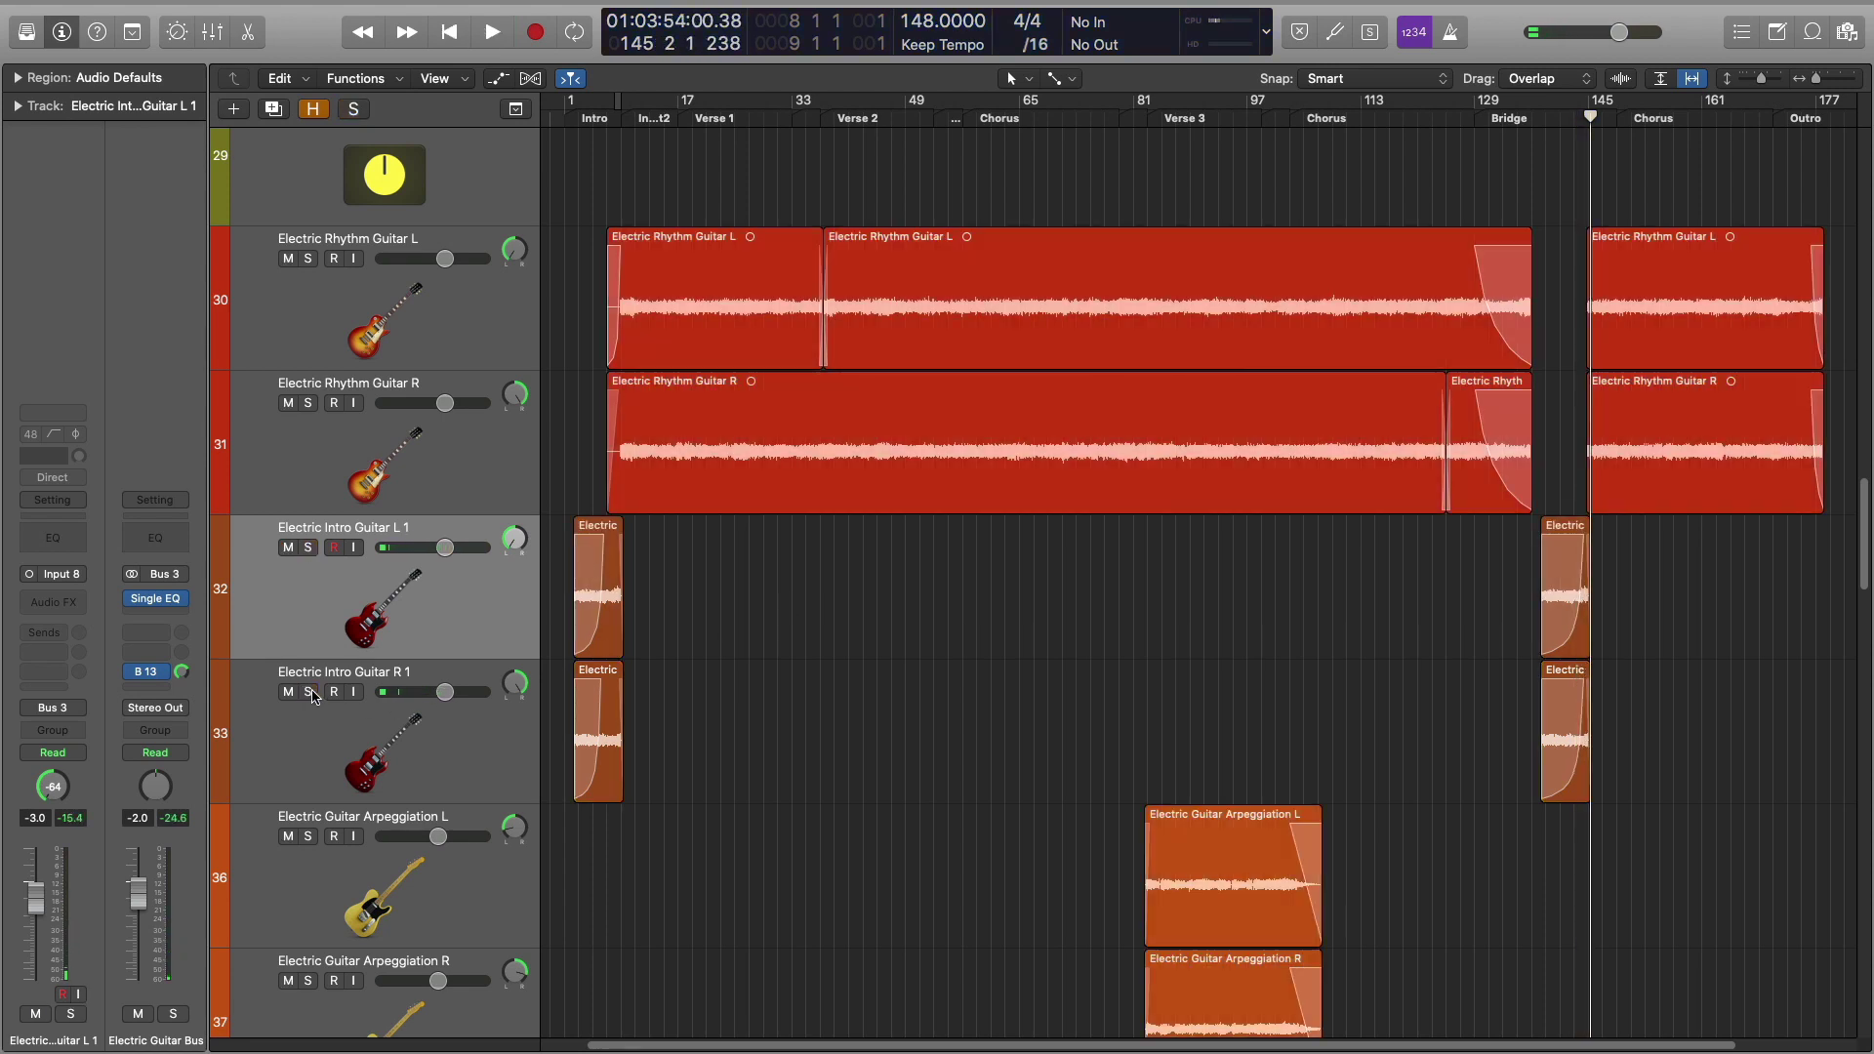
Step: Play the full mix from bar 149 in the last Chorus
key("alt+period")
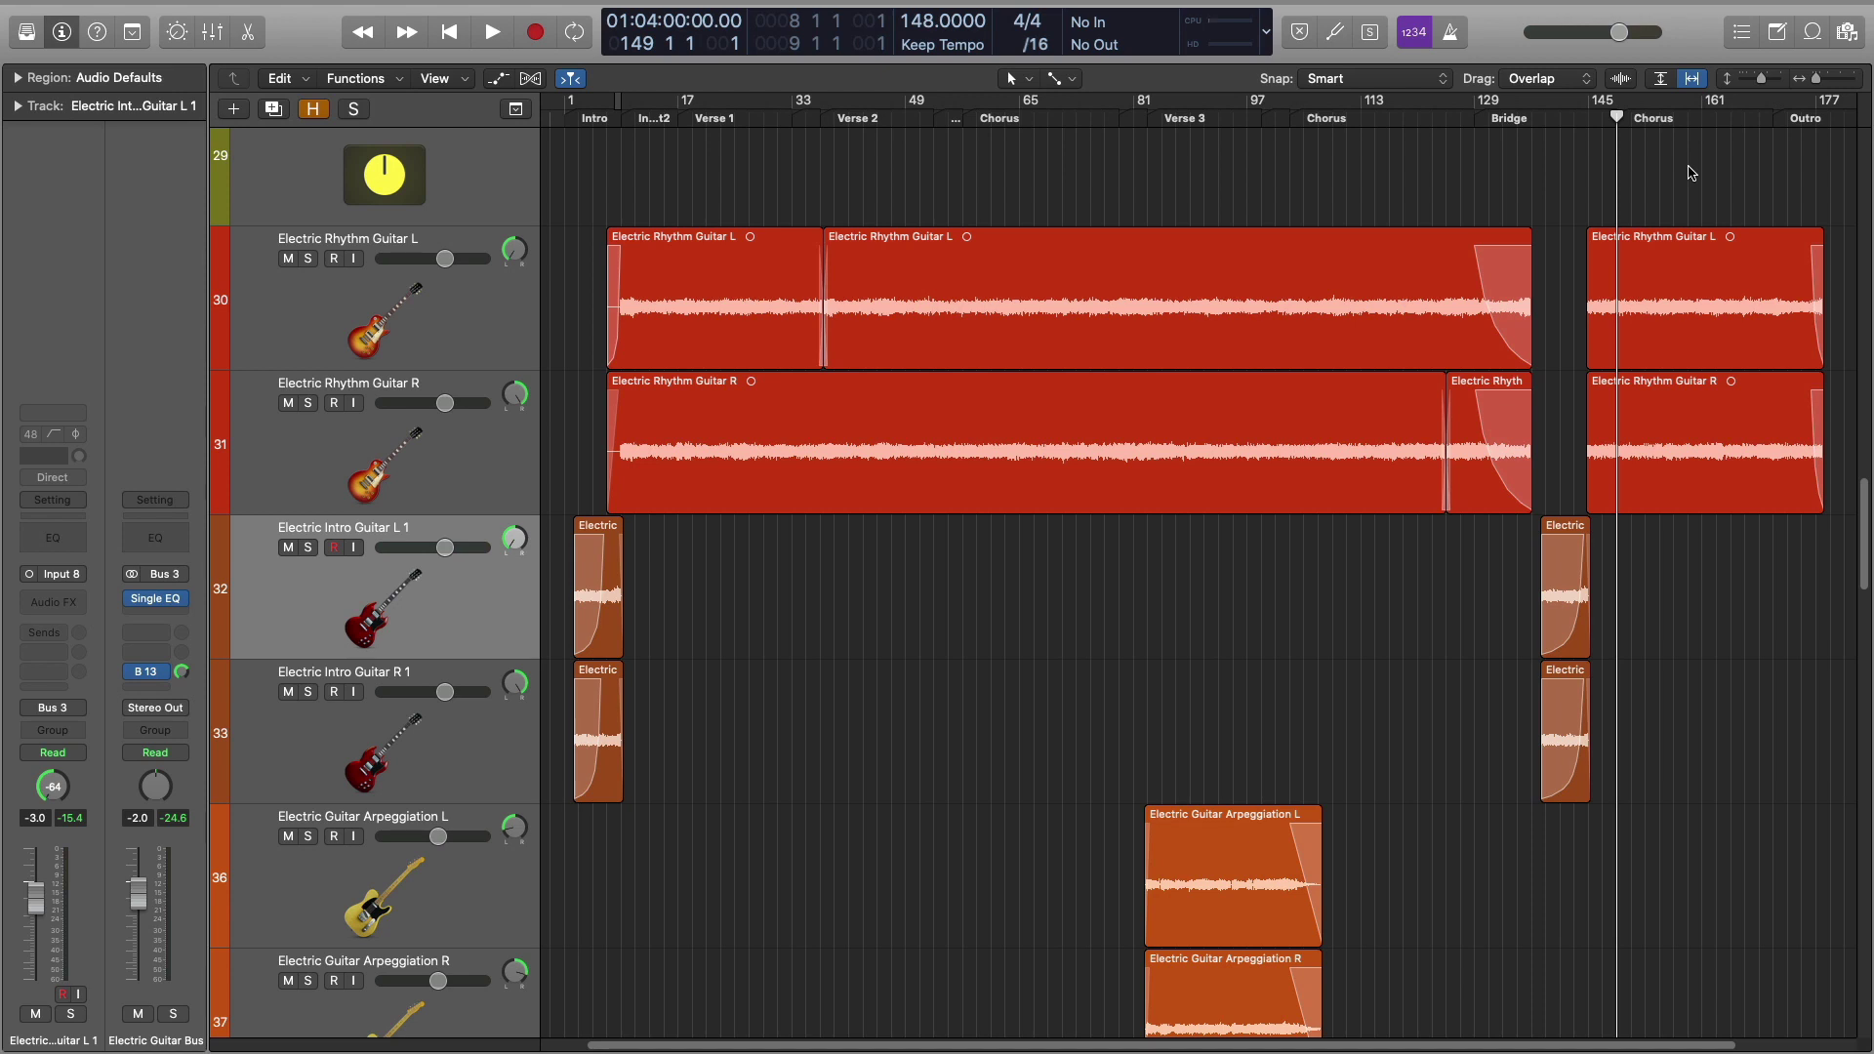
key("space")
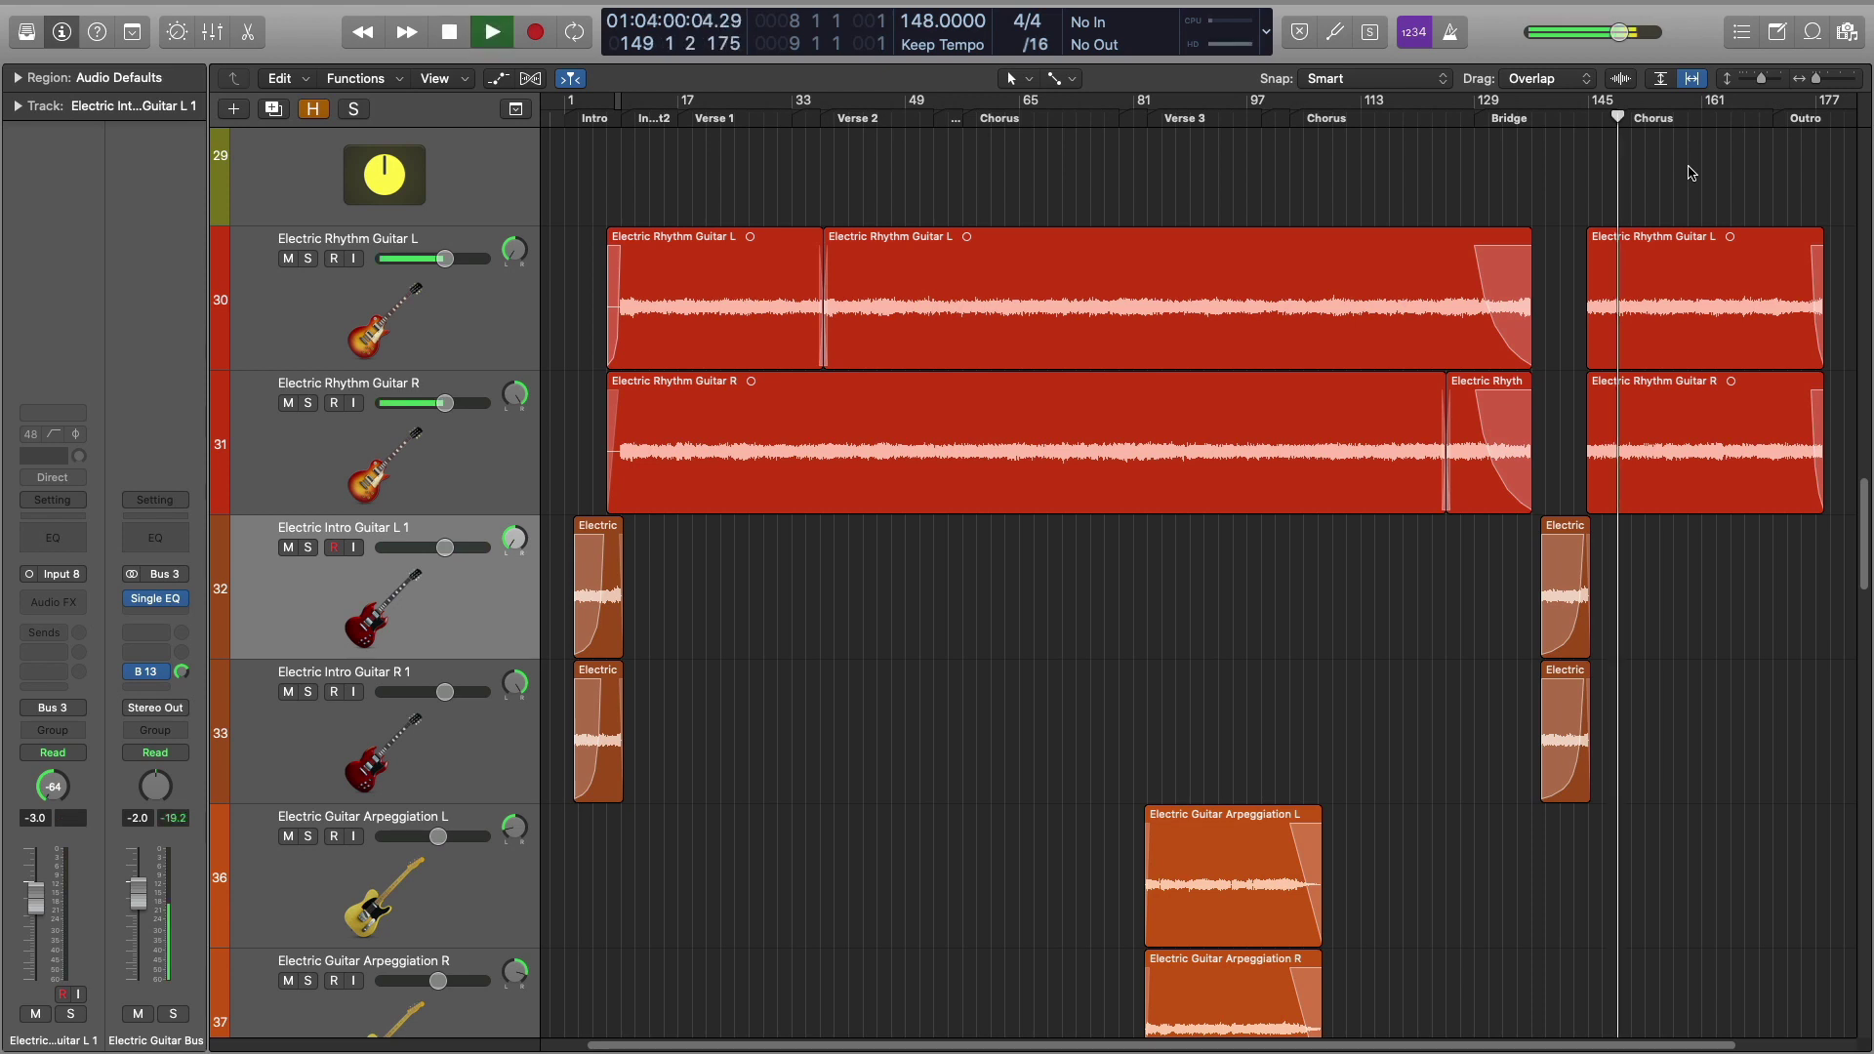